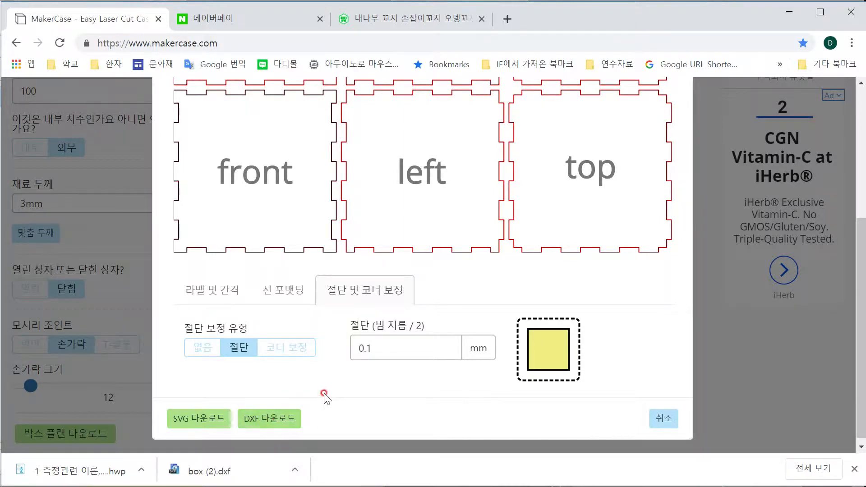
- Switch from the browser to RDWorks and import the drawing box (2).dxf from the downloads folder
{"action": "left_click", "coordinate": [791, 16]}
{"action": "left_click", "coordinate": [298, 155]}
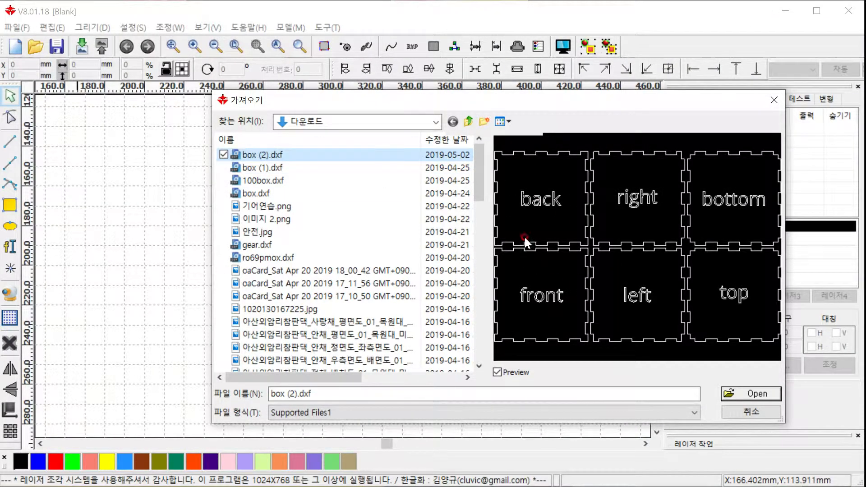
{"action": "left_click", "coordinate": [742, 395]}
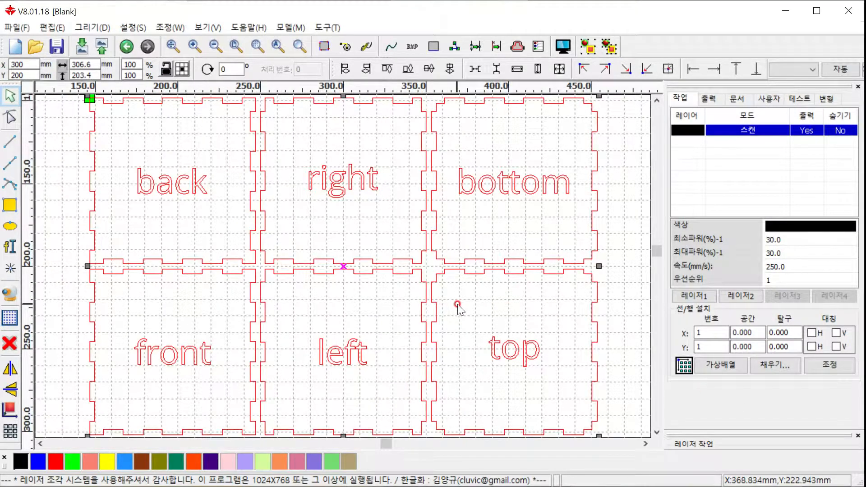
- Examine the imported six-panel box layout as a whole and its finger joints up close
{"action": "scroll", "coordinate": [458, 307], "scroll_direction": "down", "scroll_amount": 2}
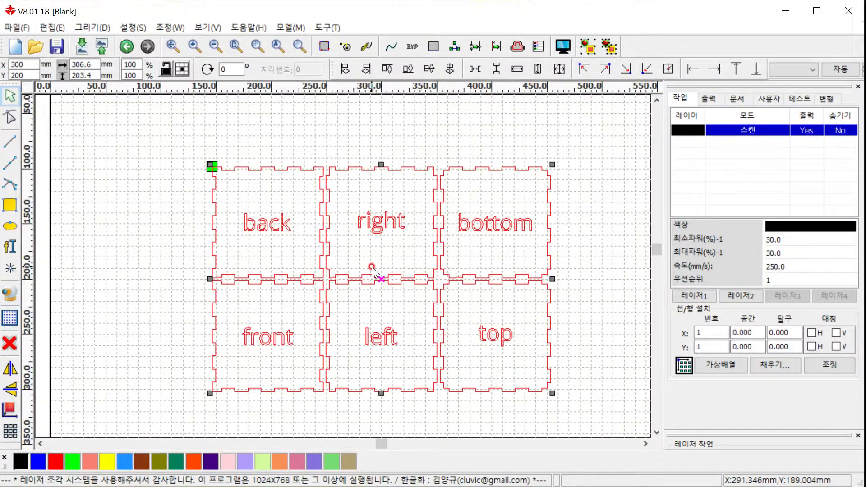
{"action": "scroll", "coordinate": [372, 269], "scroll_direction": "up", "scroll_amount": 3}
{"action": "scroll", "coordinate": [372, 270], "scroll_direction": "down", "scroll_amount": 3}
{"action": "scroll", "coordinate": [373, 269], "scroll_direction": "up", "scroll_amount": 3}
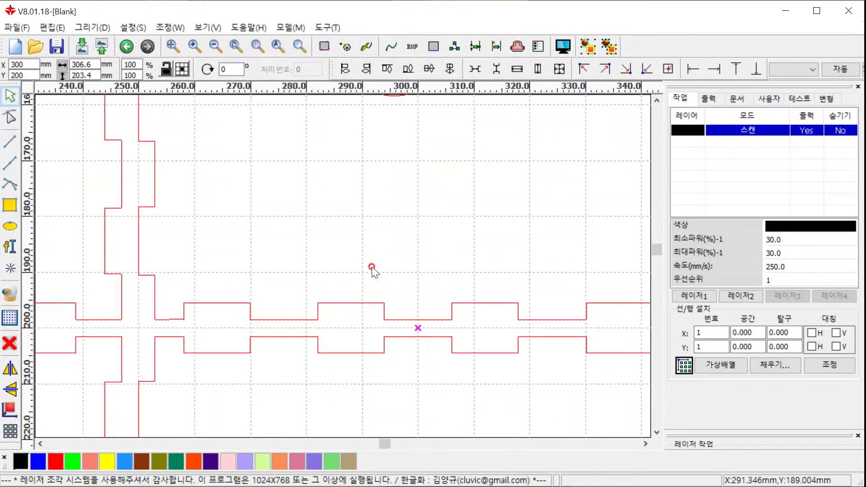
{"action": "scroll", "coordinate": [373, 270], "scroll_direction": "down", "scroll_amount": 3}
{"action": "scroll", "coordinate": [374, 271], "scroll_direction": "up", "scroll_amount": 3}
{"action": "scroll", "coordinate": [373, 269], "scroll_direction": "down", "scroll_amount": 3}
{"action": "scroll", "coordinate": [373, 270], "scroll_direction": "up", "scroll_amount": 3}
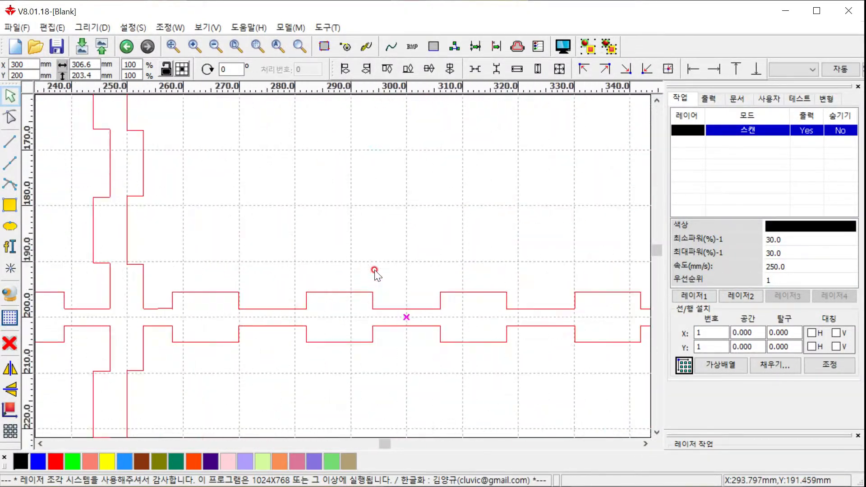
{"action": "scroll", "coordinate": [373, 270], "scroll_direction": "down", "scroll_amount": 3}
{"action": "scroll", "coordinate": [375, 271], "scroll_direction": "up", "scroll_amount": 1}
{"action": "scroll", "coordinate": [375, 271], "scroll_direction": "up", "scroll_amount": 3}
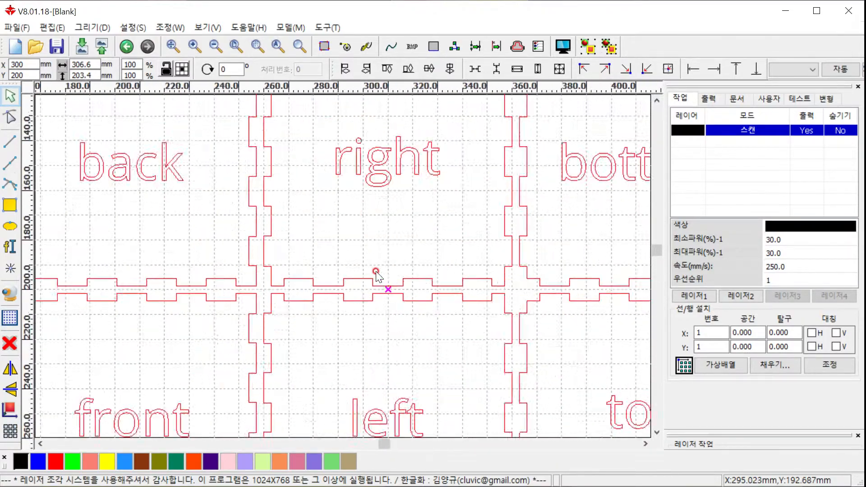
{"action": "scroll", "coordinate": [376, 272], "scroll_direction": "down", "scroll_amount": 1}
{"action": "scroll", "coordinate": [377, 273], "scroll_direction": "down", "scroll_amount": 1}
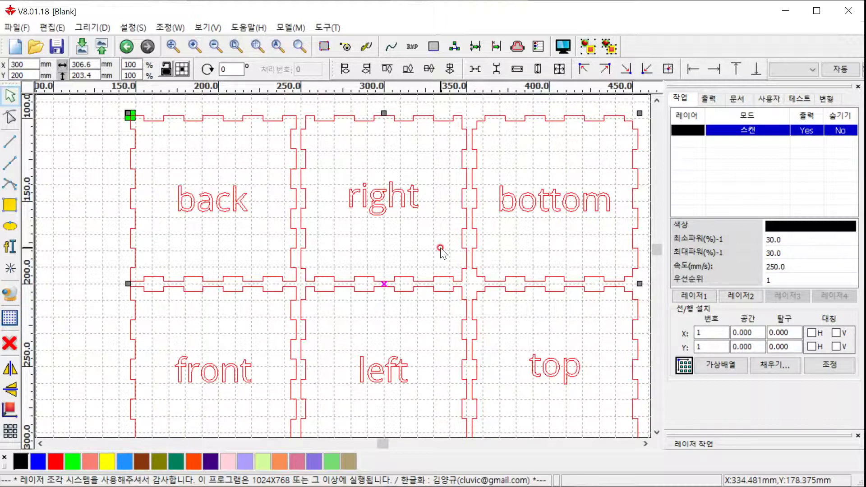
{"action": "mouse_move", "coordinate": [435, 241]}
{"action": "middle_mouse_down"}
{"action": "mouse_move", "coordinate": [414, 242]}
{"action": "mouse_move", "coordinate": [420, 248]}
{"action": "mouse_move", "coordinate": [290, 232]}
{"action": "mouse_move", "coordinate": [496, 247]}
{"action": "mouse_move", "coordinate": [372, 240]}
{"action": "mouse_move", "coordinate": [405, 230]}
{"action": "middle_mouse_up"}
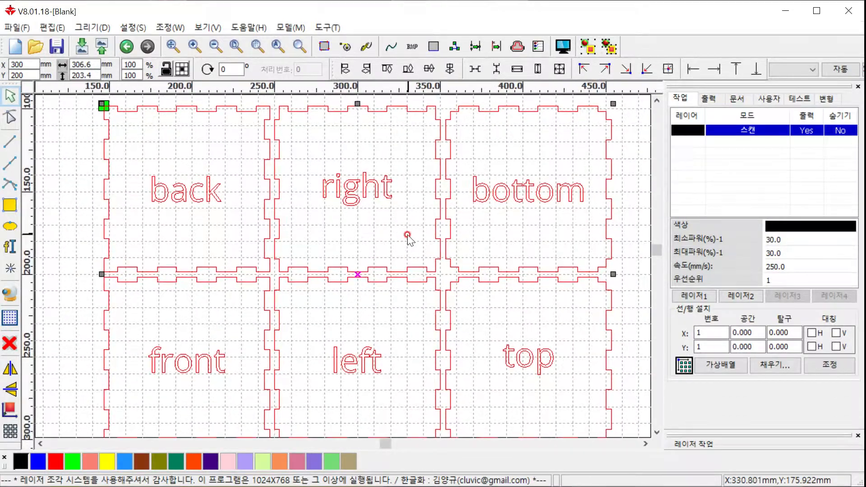
{"action": "scroll", "coordinate": [400, 243], "scroll_direction": "down", "scroll_amount": 2}
{"action": "scroll", "coordinate": [401, 243], "scroll_direction": "up", "scroll_amount": 2}
{"action": "scroll", "coordinate": [400, 243], "scroll_direction": "up", "scroll_amount": 1}
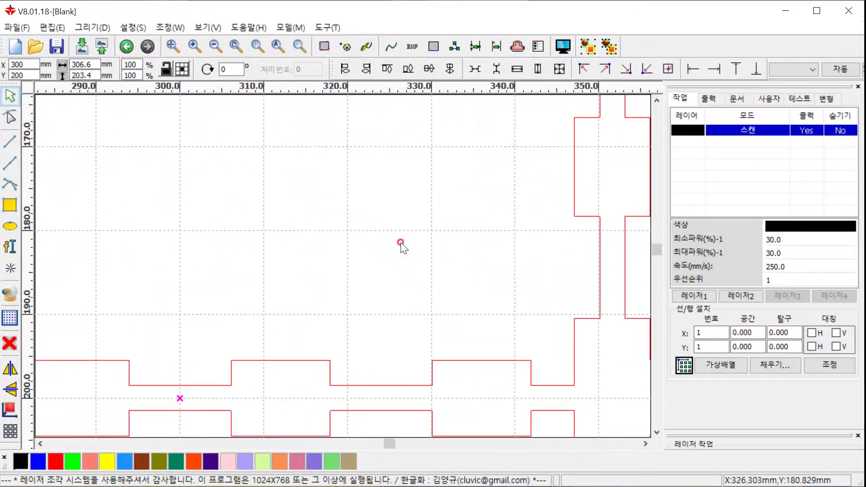
{"action": "scroll", "coordinate": [400, 243], "scroll_direction": "down", "scroll_amount": 1}
{"action": "scroll", "coordinate": [400, 243], "scroll_direction": "down", "scroll_amount": 1}
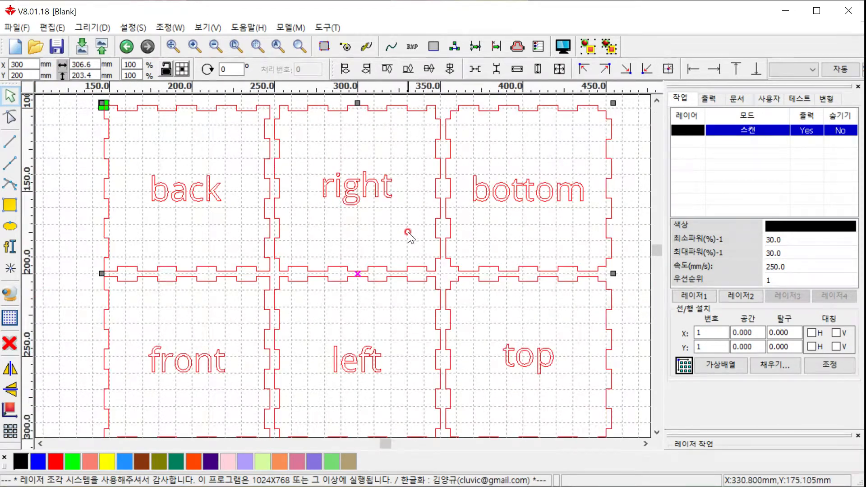
{"action": "mouse_move", "coordinate": [407, 231]}
{"action": "middle_mouse_down"}
{"action": "mouse_move", "coordinate": [312, 277]}
{"action": "mouse_move", "coordinate": [415, 269]}
{"action": "mouse_move", "coordinate": [408, 234]}
{"action": "middle_mouse_up"}
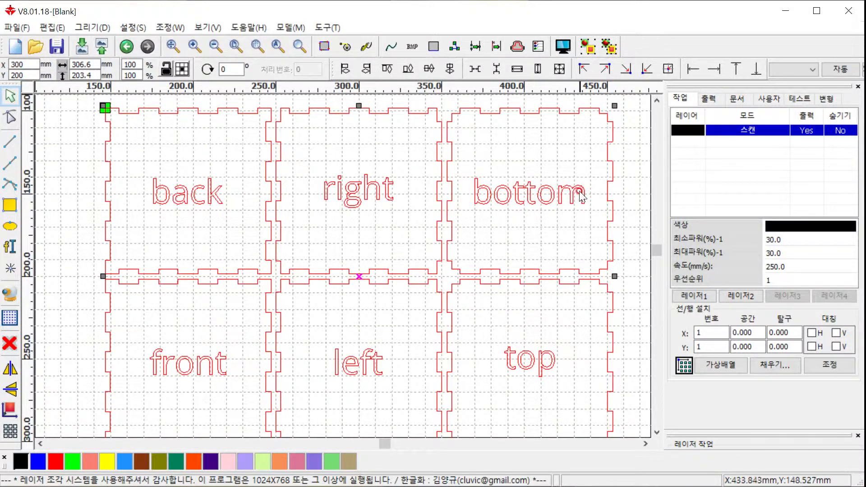
- Delete the "bottom" and "top" text labels from the two panels in the last column of the layout
{"action": "left_click", "coordinate": [528, 161]}
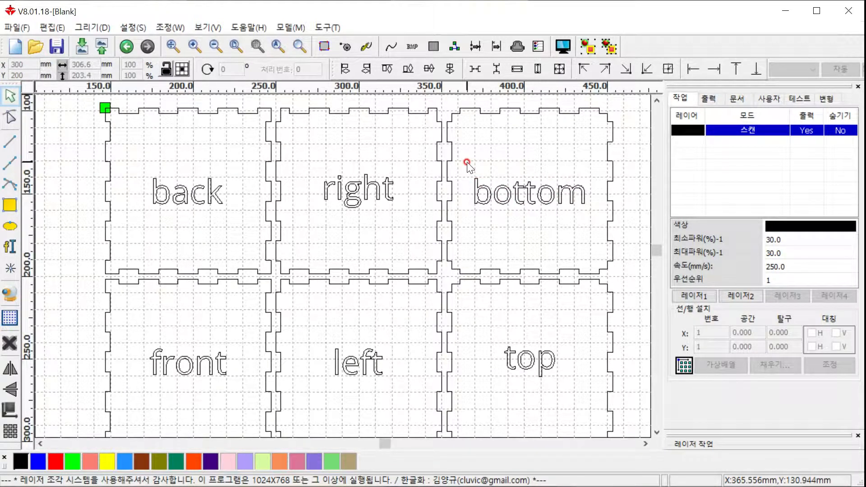
{"action": "left_click_drag", "start_coordinate": [467, 162], "coordinate": [592, 226]}
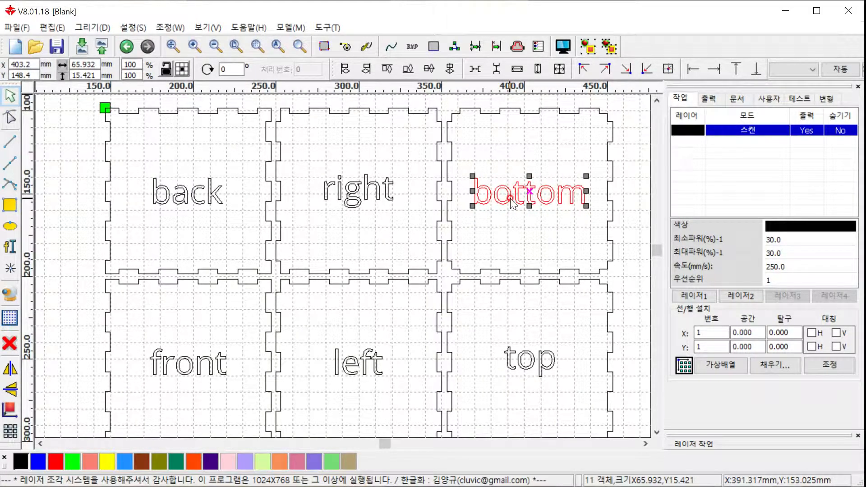
{"action": "key", "text": "Delete"}
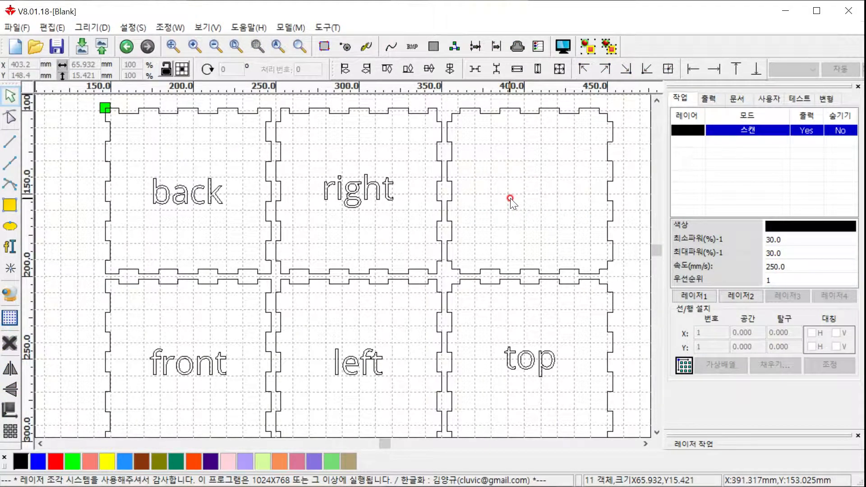
{"action": "middle_click_drag", "start_coordinate": [520, 309], "coordinate": [446, 226]}
{"action": "left_click_drag", "start_coordinate": [414, 246], "coordinate": [516, 310]}
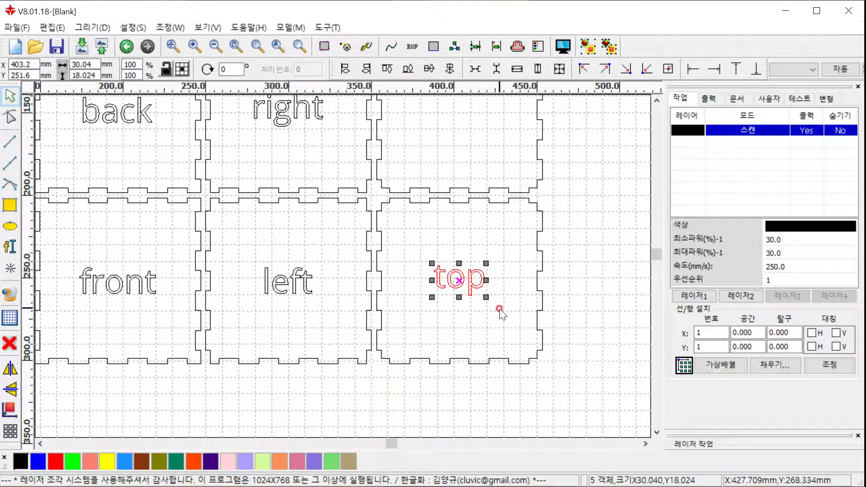
{"action": "key", "text": "Delete"}
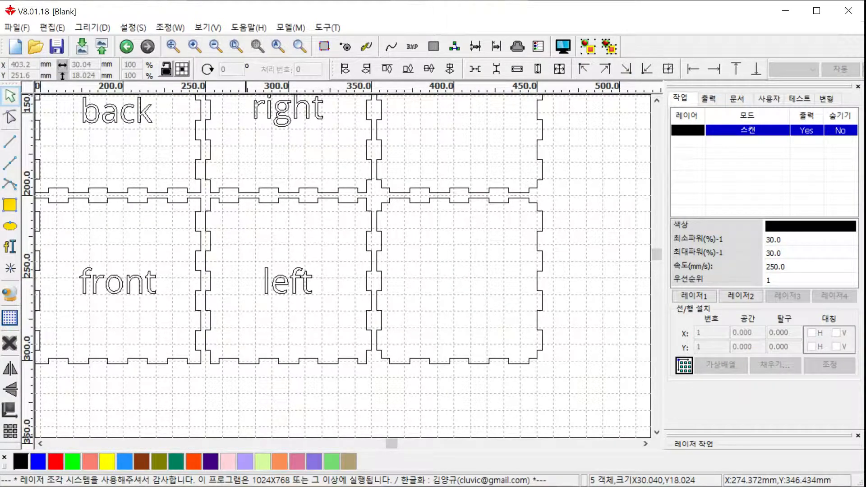
- Switch to the browser to view the bamboo skewer product page, and return to RDWorks
{"action": "key", "text": "alt+Tab"}
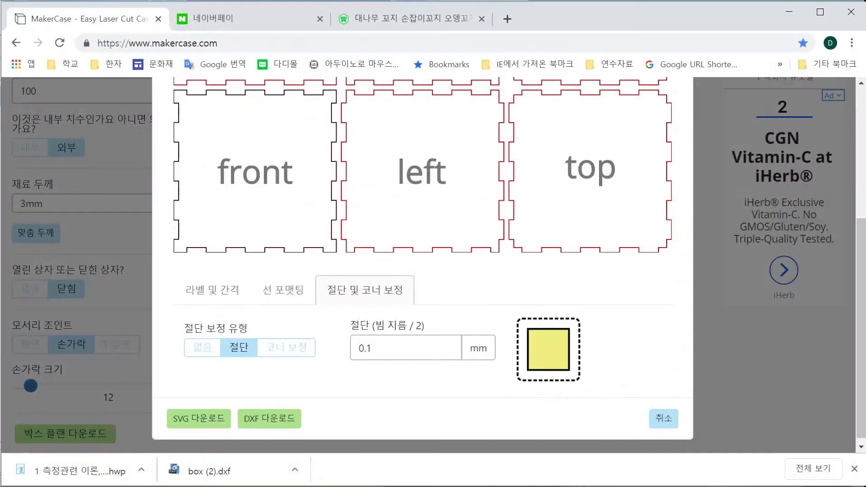
{"action": "left_click", "coordinate": [391, 22]}
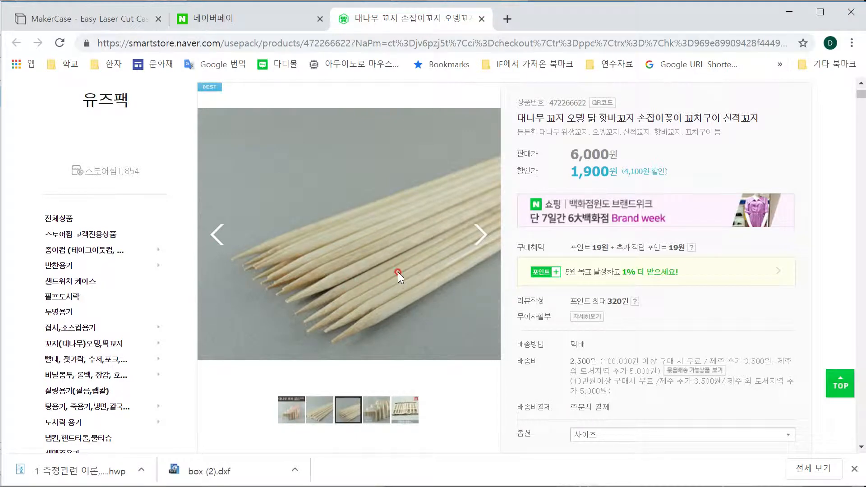
{"action": "left_click", "coordinate": [790, 12]}
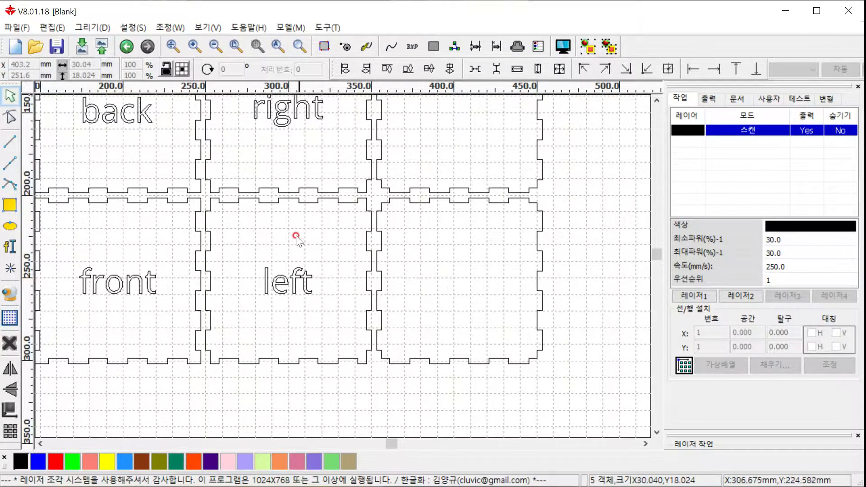
- Draw a circle about 17.6 mm across inside the top panel and stretch it into an ellipse about 35 by 29 mm
{"action": "left_click", "coordinate": [10, 228]}
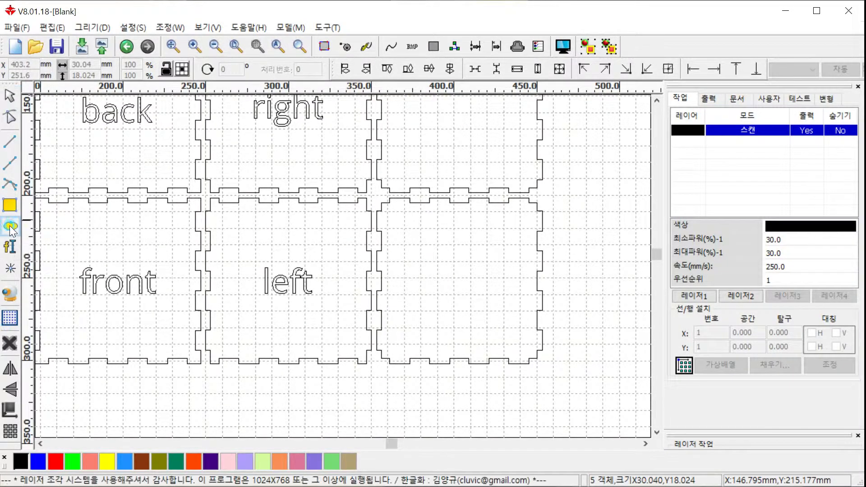
{"action": "mouse_move", "coordinate": [463, 280]}
{"action": "left_mouse_down"}
{"action": "mouse_move", "coordinate": [507, 316]}
{"action": "mouse_move", "coordinate": [499, 340]}
{"action": "mouse_move", "coordinate": [464, 280]}
{"action": "mouse_move", "coordinate": [517, 321]}
{"action": "mouse_move", "coordinate": [484, 306]}
{"action": "mouse_move", "coordinate": [472, 286]}
{"action": "mouse_move", "coordinate": [505, 313]}
{"action": "mouse_move", "coordinate": [489, 332]}
{"action": "mouse_move", "coordinate": [497, 296]}
{"action": "mouse_move", "coordinate": [497, 313]}
{"action": "mouse_move", "coordinate": [451, 276]}
{"action": "mouse_move", "coordinate": [456, 284]}
{"action": "left_mouse_up"}
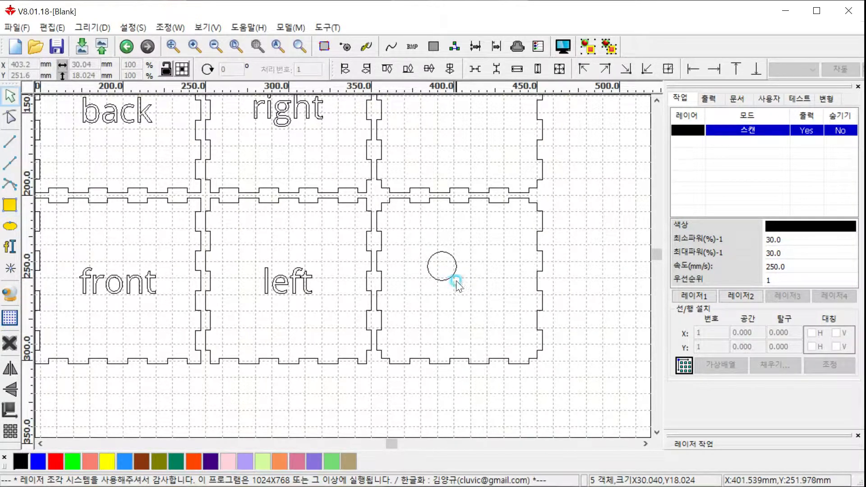
{"action": "left_click", "coordinate": [450, 277]}
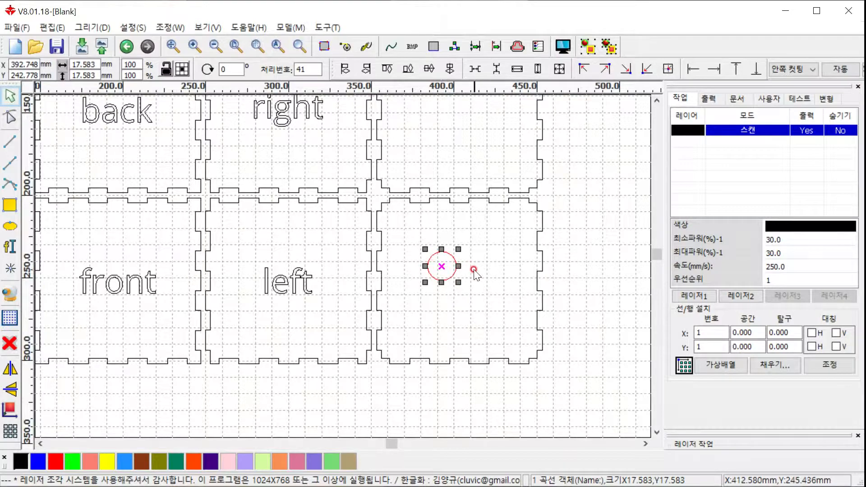
{"action": "left_click", "coordinate": [478, 291]}
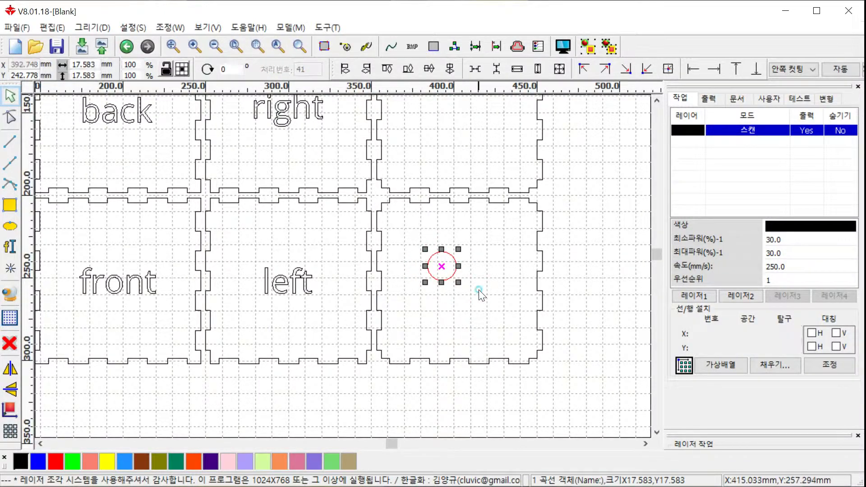
{"action": "left_click", "coordinate": [452, 276]}
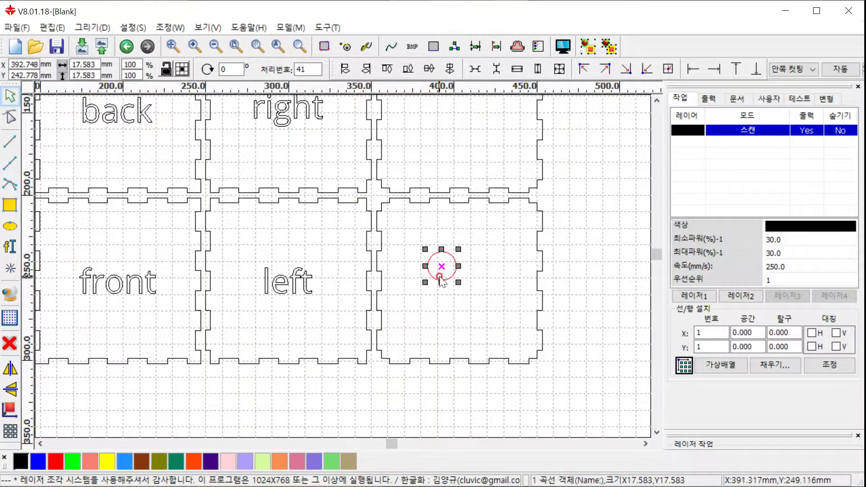
{"action": "left_click_drag", "start_coordinate": [441, 266], "coordinate": [455, 299]}
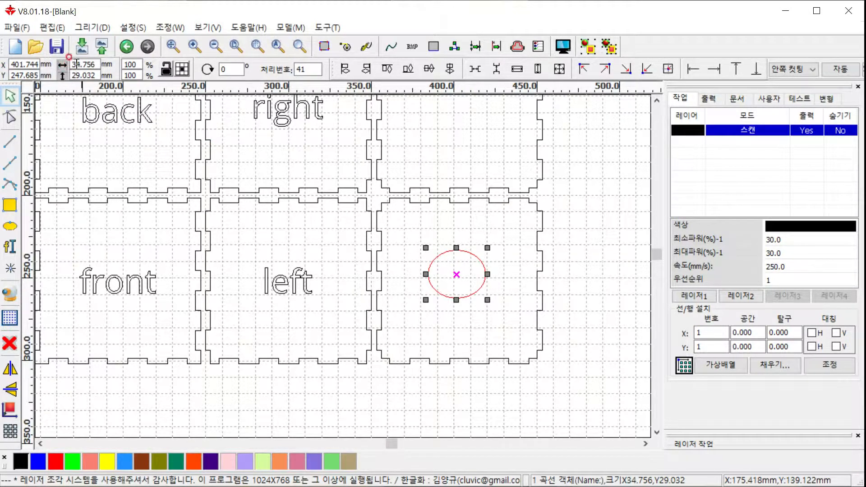
- Set the ellipse's width and height both to 5.6 mm and deselect it
{"action": "left_click_drag", "start_coordinate": [96, 64], "coordinate": [64, 68]}
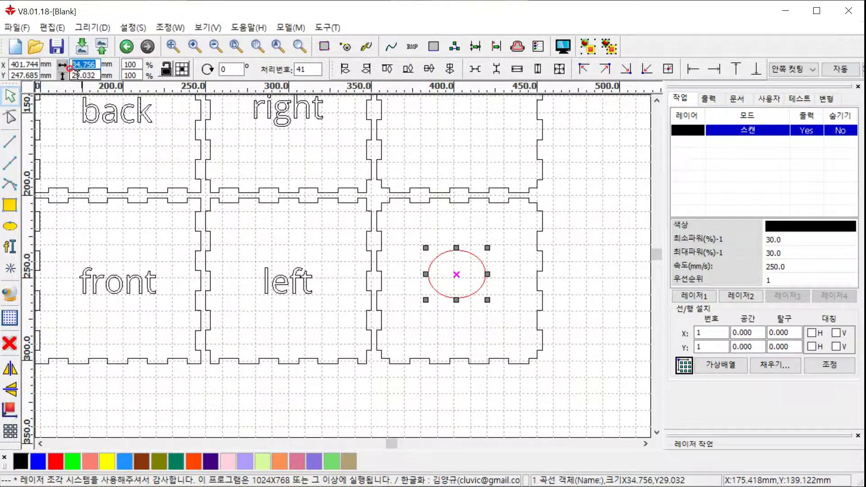
{"action": "type", "text": "5.6"}
{"action": "key", "text": "Tab"}
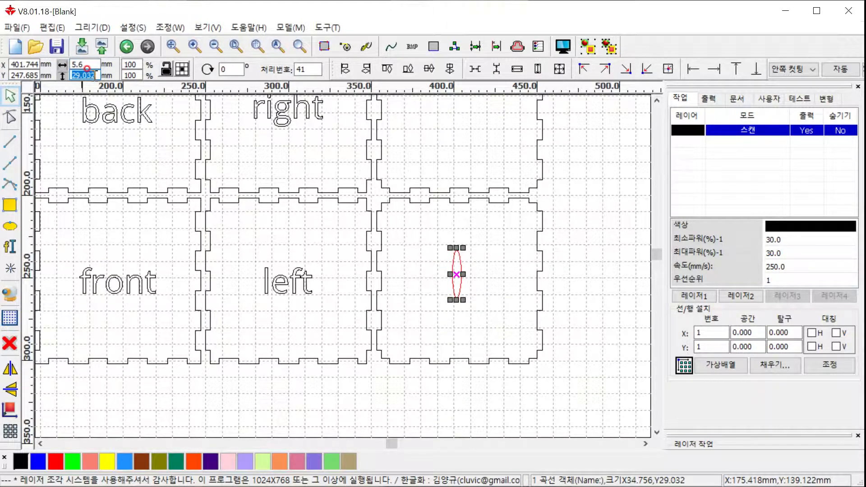
{"action": "type", "text": "5.6"}
{"action": "key", "text": "Return"}
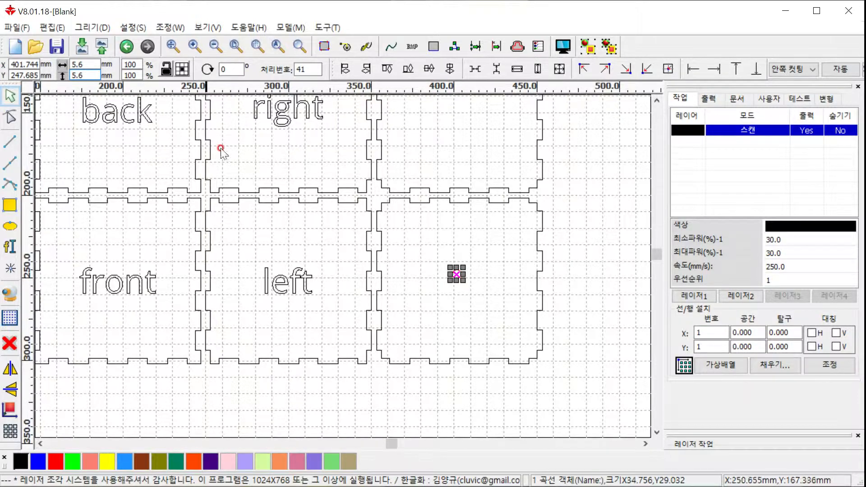
{"action": "left_click", "coordinate": [443, 298]}
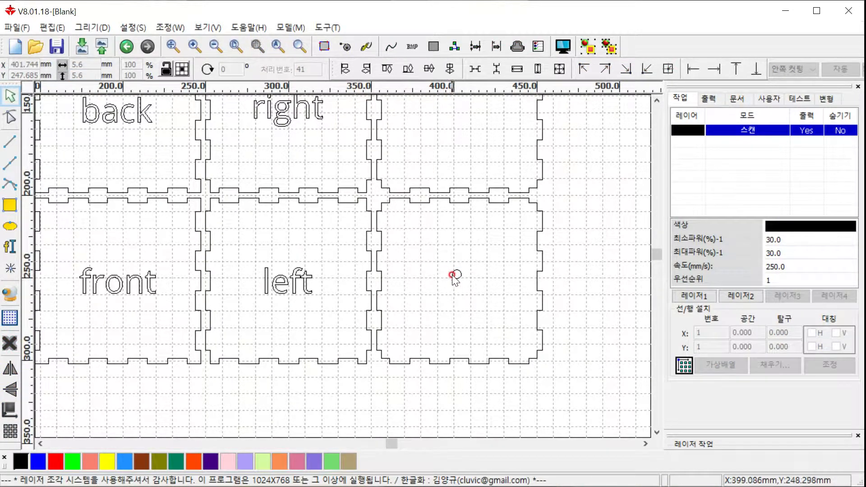
{"action": "scroll", "coordinate": [460, 273], "scroll_direction": "up", "scroll_amount": 1}
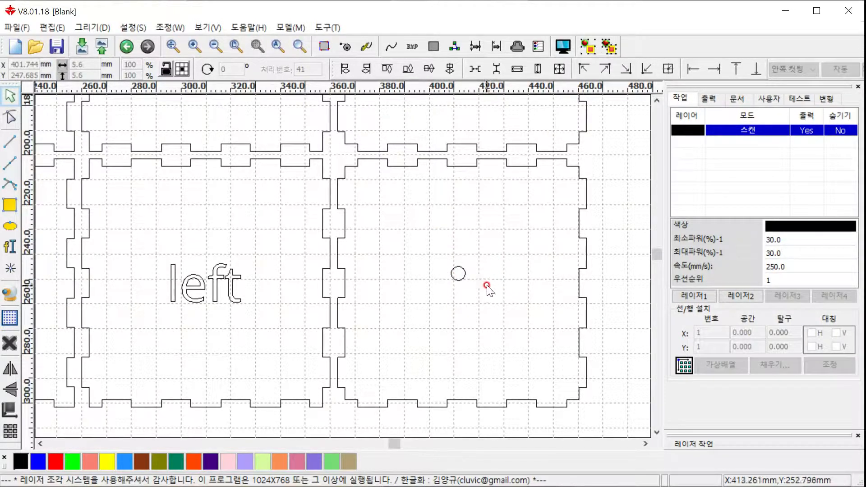
{"action": "left_click", "coordinate": [459, 274]}
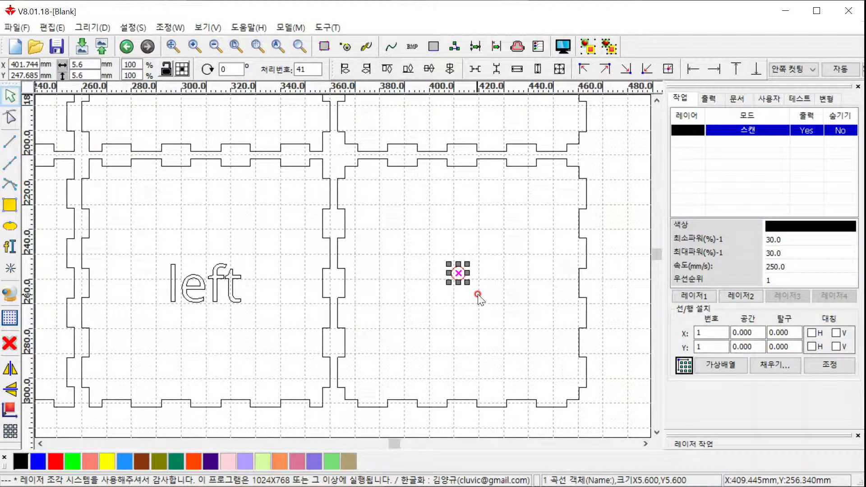
{"action": "left_click", "coordinate": [578, 285], "text": "shift"}
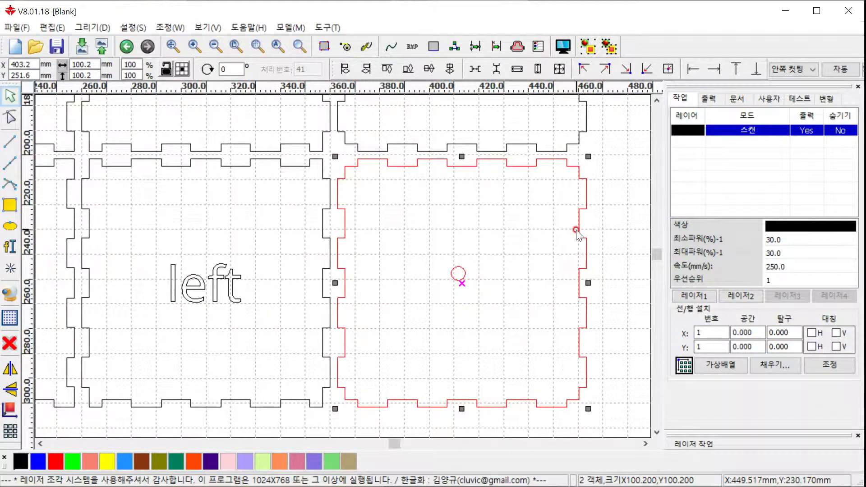
{"action": "left_click", "coordinate": [479, 243]}
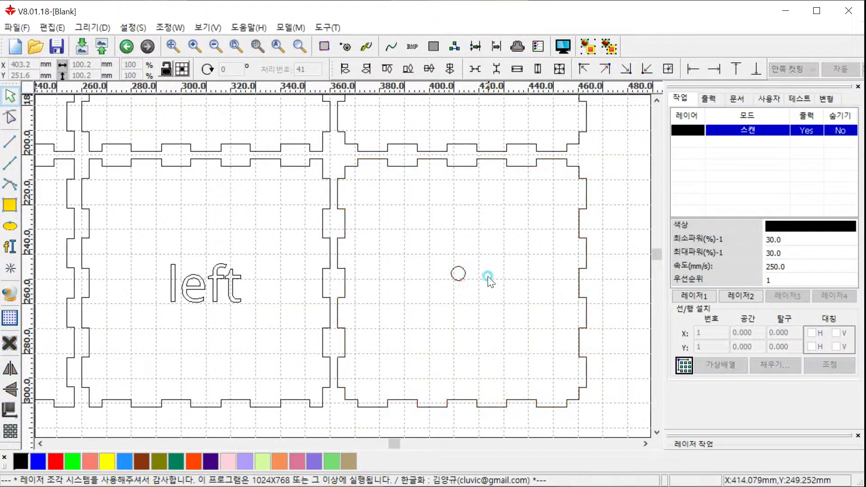
- Move the 5.6 mm circle off-centre in the top panel and centre it on the panel outline both vertically and horizontally
{"action": "left_click", "coordinate": [458, 277]}
{"action": "left_click_drag", "start_coordinate": [423, 234], "coordinate": [415, 230]}
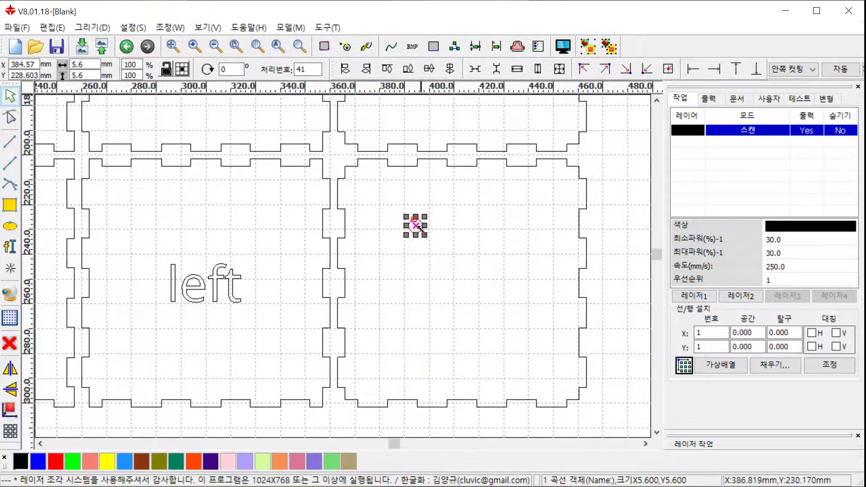
{"action": "left_click", "coordinate": [579, 235], "text": "shift"}
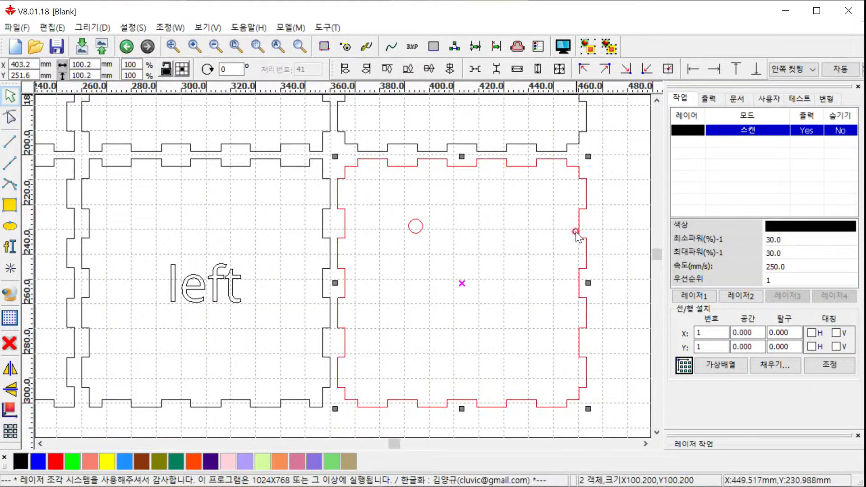
{"action": "left_click", "coordinate": [430, 69]}
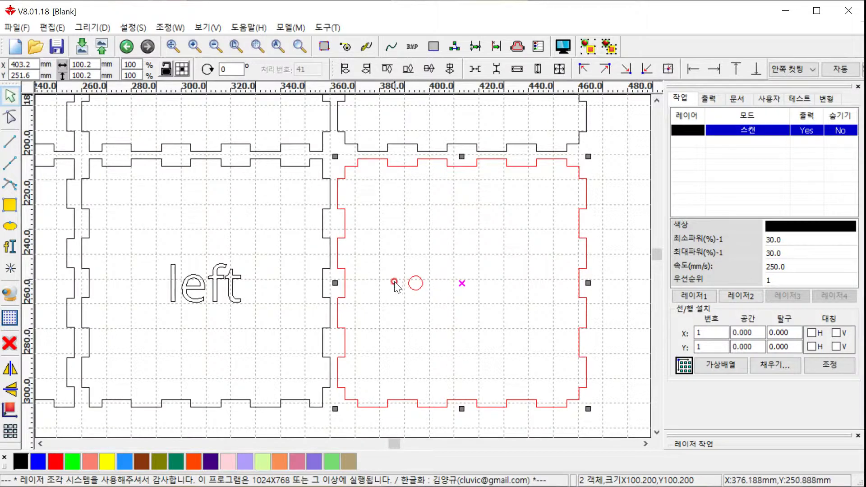
{"action": "left_click", "coordinate": [449, 69]}
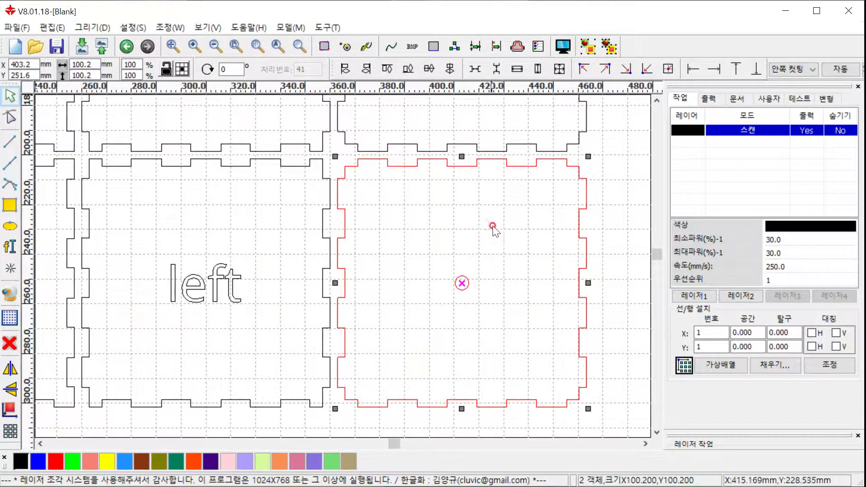
{"action": "left_click", "coordinate": [600, 226]}
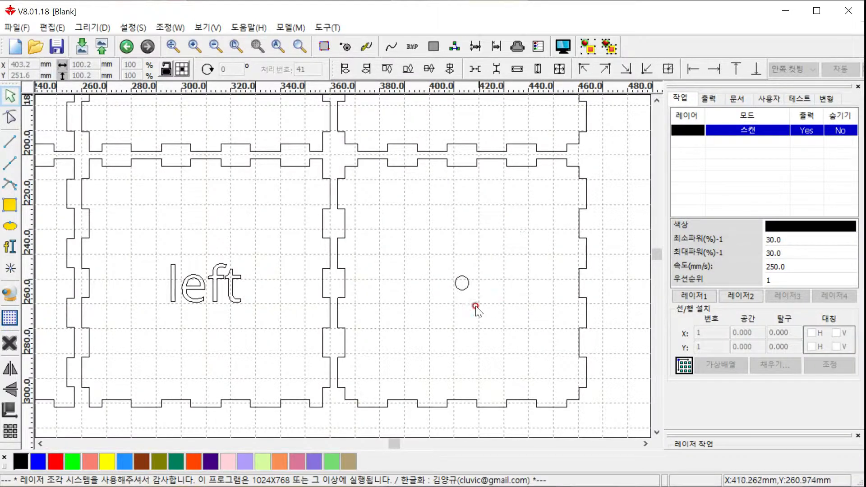
{"action": "left_click", "coordinate": [467, 284]}
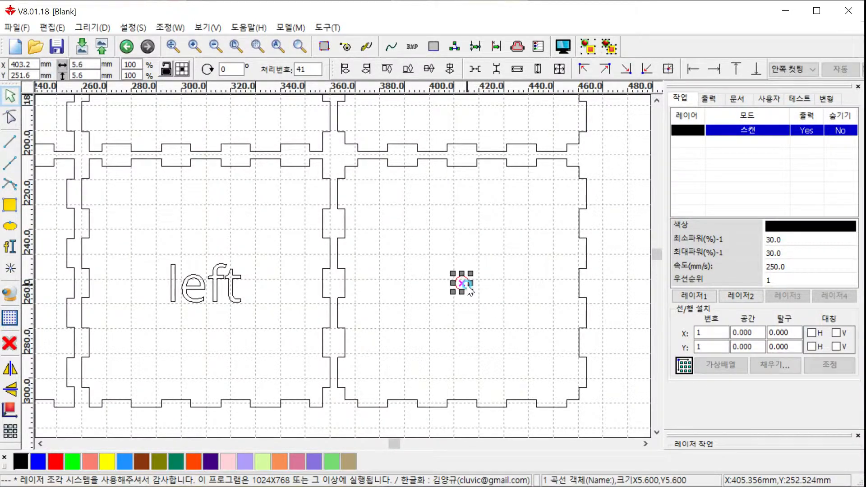
{"action": "left_click", "coordinate": [579, 274], "text": "shift"}
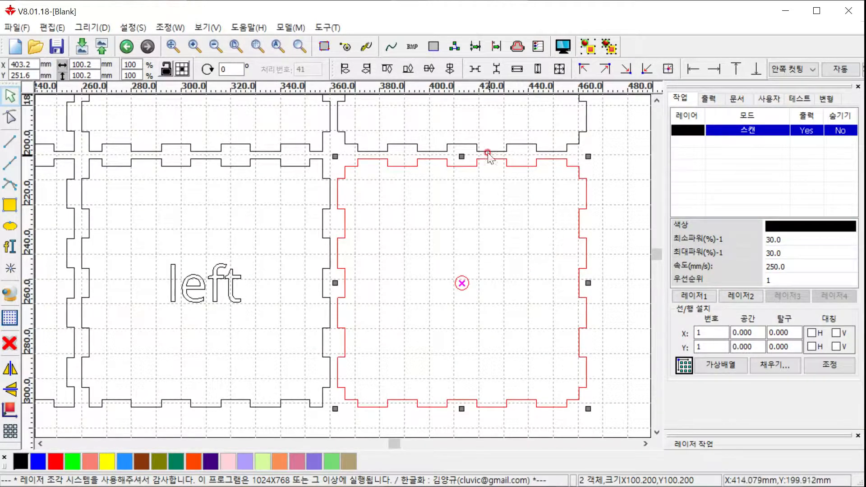
{"action": "left_click", "coordinate": [585, 233]}
- Delete the "right" text label from the upper panel in the third visible column's neighbour, beside the "back" panel
{"action": "scroll", "coordinate": [392, 262], "scroll_direction": "down", "scroll_amount": 1}
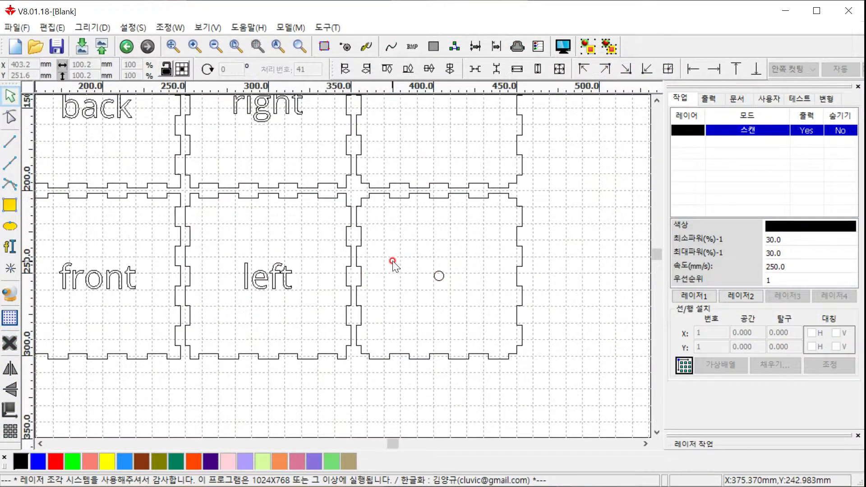
{"action": "middle_click_drag", "start_coordinate": [392, 253], "coordinate": [506, 330]}
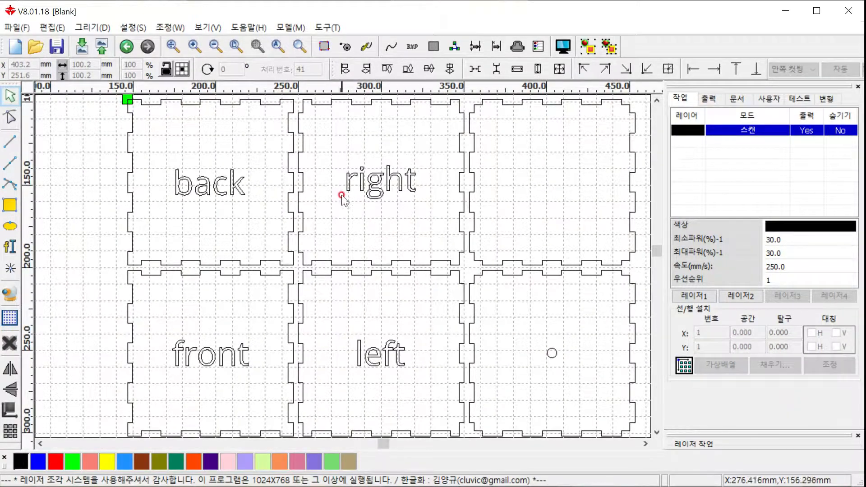
{"action": "left_click_drag", "start_coordinate": [332, 154], "coordinate": [430, 224]}
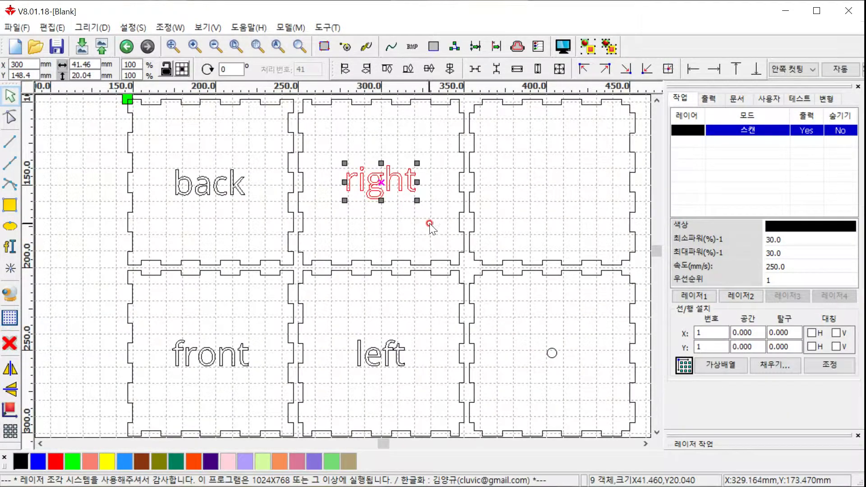
{"action": "key", "text": "Delete"}
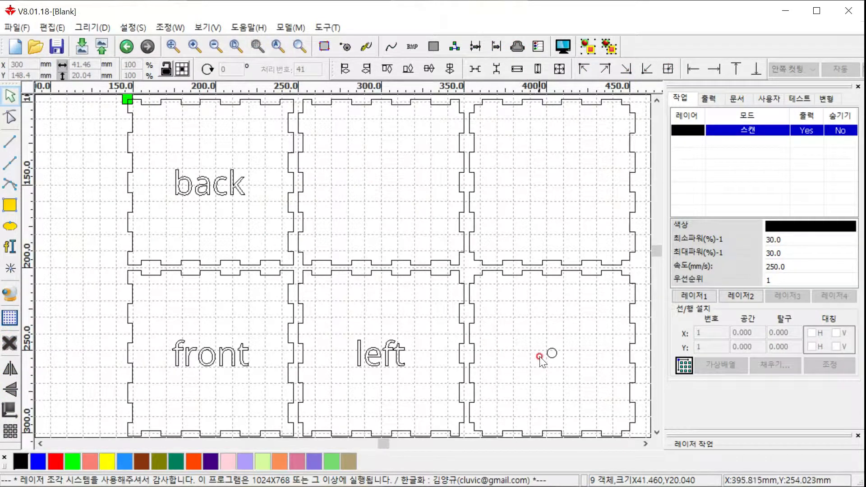
- Draw an ellipse about 19 by 15 mm near the middle of the panel beside "back" and set its width and height to 5.6 mm
{"action": "left_click", "coordinate": [10, 227]}
{"action": "left_click_drag", "start_coordinate": [370, 177], "coordinate": [389, 198]}
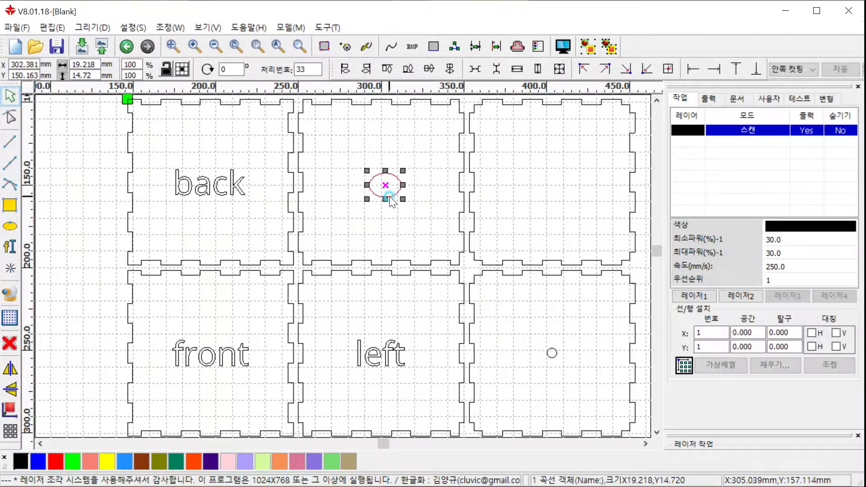
{"action": "double_click", "coordinate": [99, 64]}
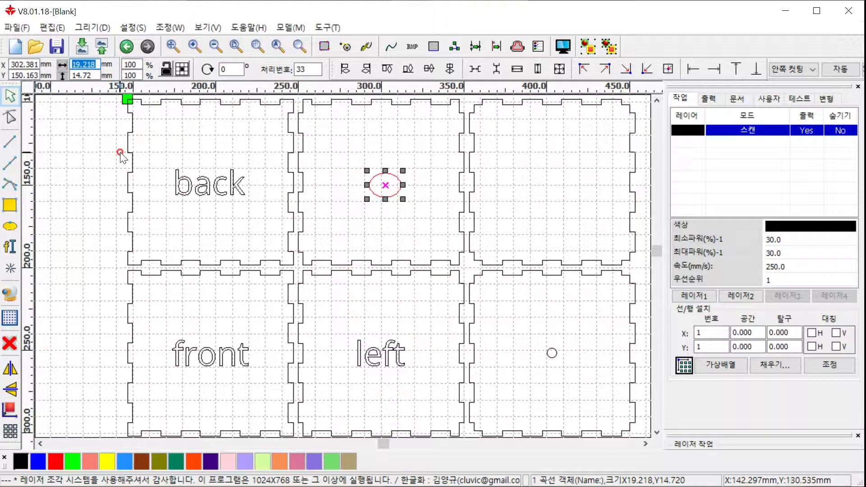
{"action": "type", "text": "5.6"}
{"action": "key", "text": "Tab"}
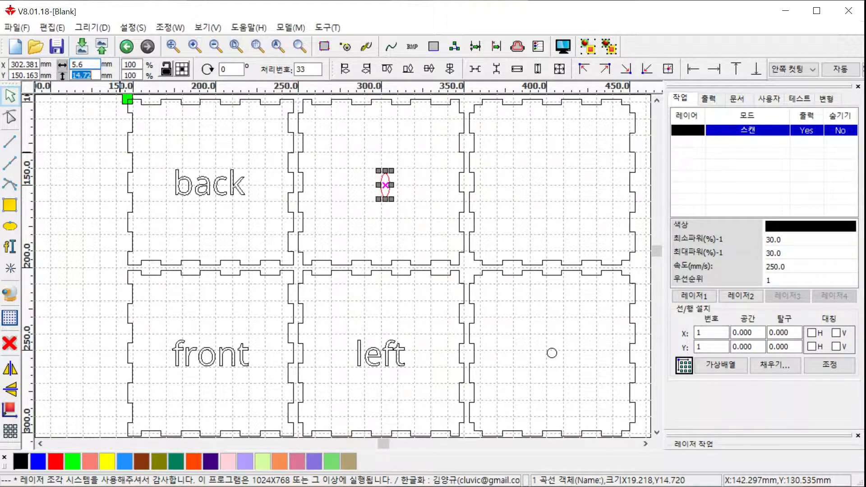
{"action": "type", "text": "5.6"}
{"action": "key", "text": "Return"}
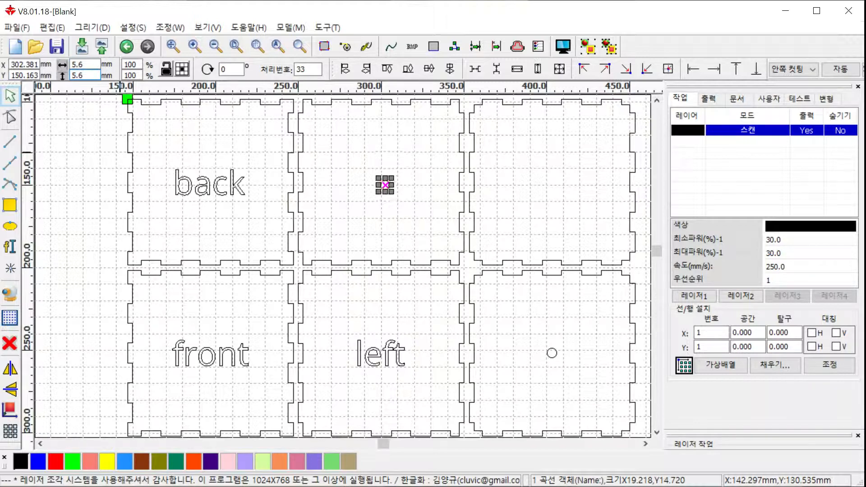
- Centre the new 5.6 mm hole both vertically and horizontally on the panel beside "back", and clear the selection
{"action": "scroll", "coordinate": [408, 199], "scroll_direction": "up", "scroll_amount": 1}
{"action": "scroll", "coordinate": [408, 194], "scroll_direction": "down", "scroll_amount": 1}
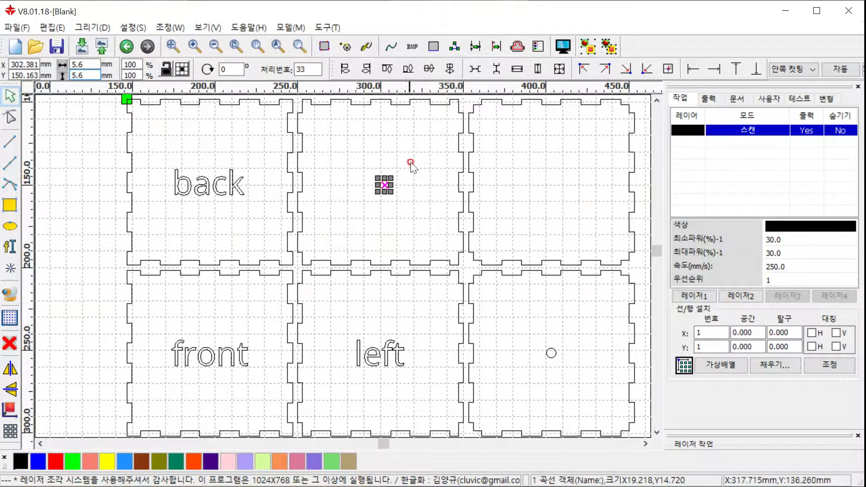
{"action": "scroll", "coordinate": [411, 180], "scroll_direction": "up", "scroll_amount": 1}
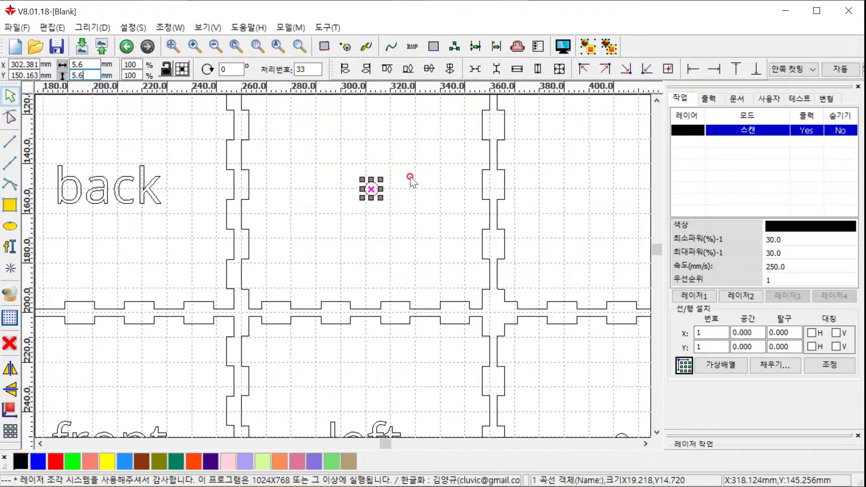
{"action": "scroll", "coordinate": [419, 179], "scroll_direction": "up", "scroll_amount": 3}
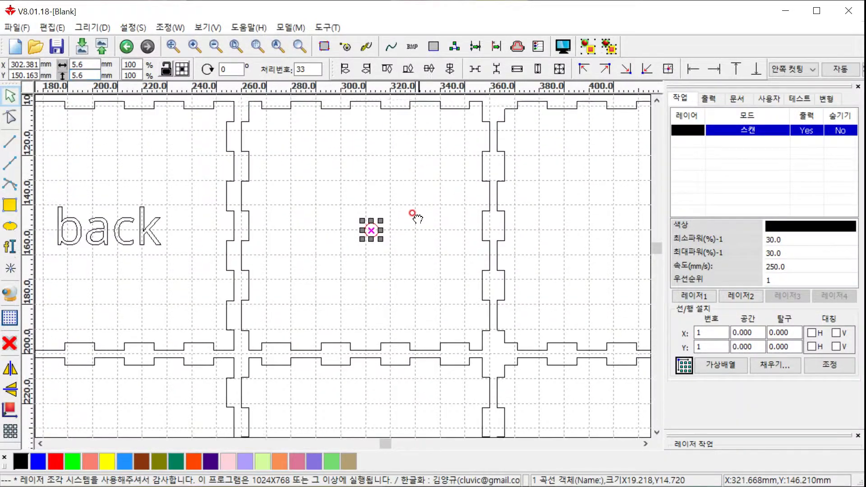
{"action": "left_click", "coordinate": [482, 192], "text": "shift"}
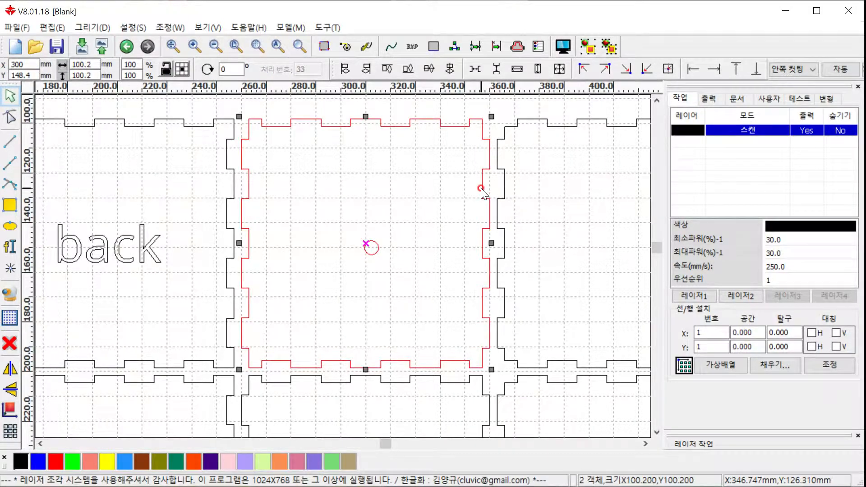
{"action": "left_click", "coordinate": [430, 70]}
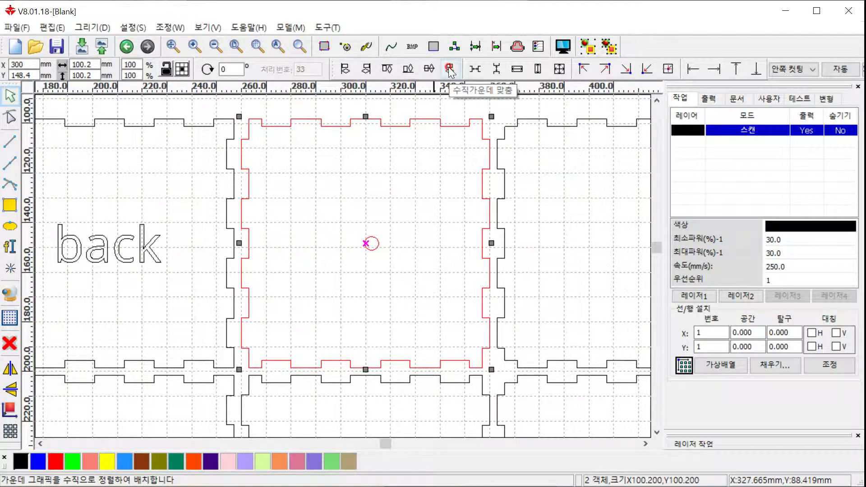
{"action": "left_click", "coordinate": [450, 69]}
{"action": "left_click", "coordinate": [435, 173]}
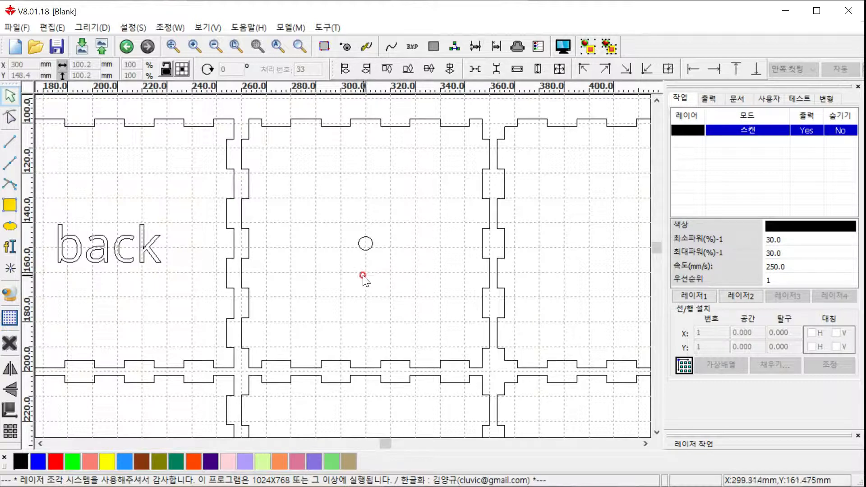
- Add the text "연제Maker" in the 경기천년제목V Bold font and place it below the hole, near the panel's lower edge
{"action": "left_click", "coordinate": [10, 248]}
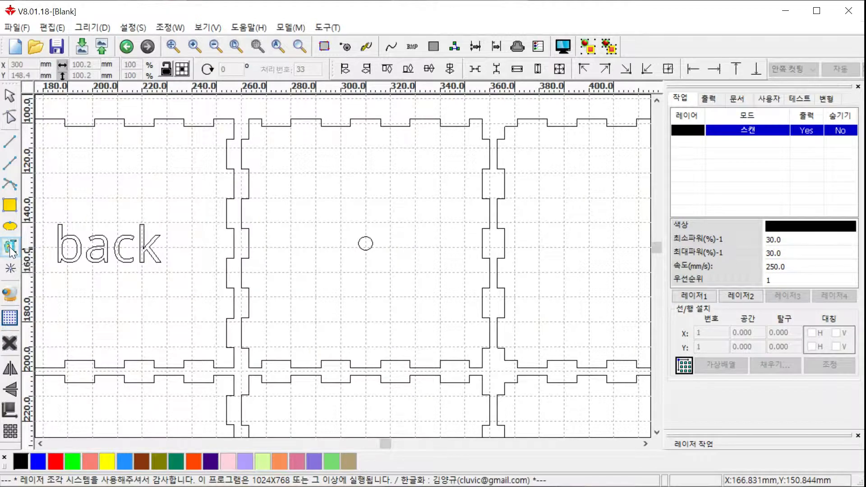
{"action": "left_click", "coordinate": [302, 288]}
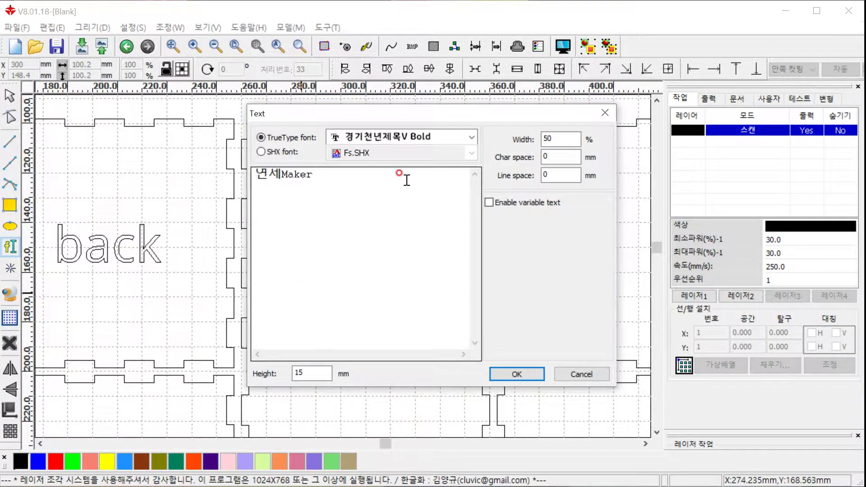
{"action": "left_click", "coordinate": [350, 174]}
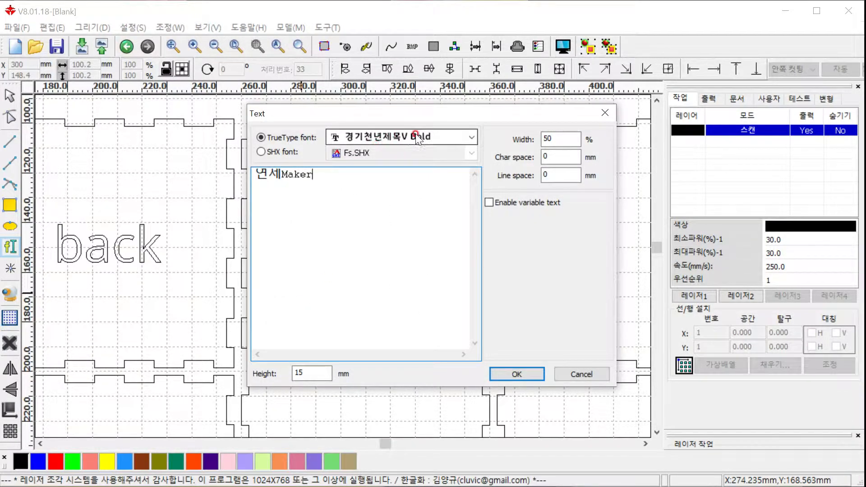
{"action": "left_click", "coordinate": [469, 138]}
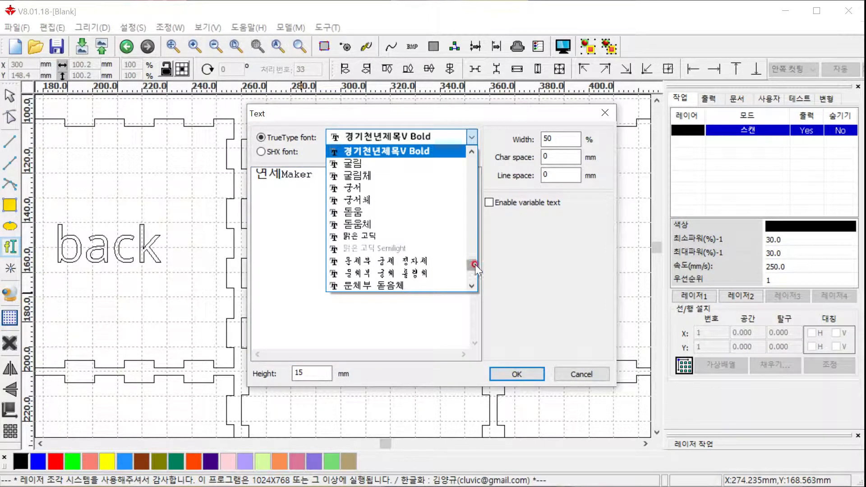
{"action": "left_click_drag", "start_coordinate": [475, 264], "coordinate": [475, 259]}
{"action": "left_click", "coordinate": [432, 246]}
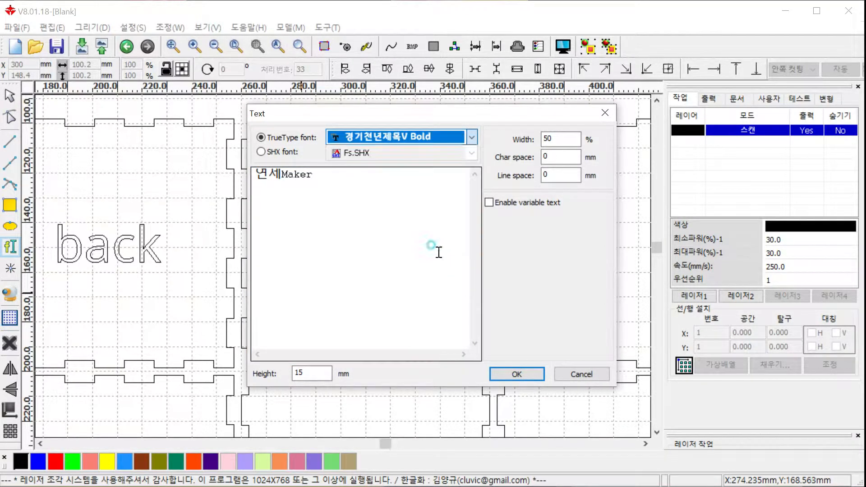
{"action": "left_click", "coordinate": [332, 179]}
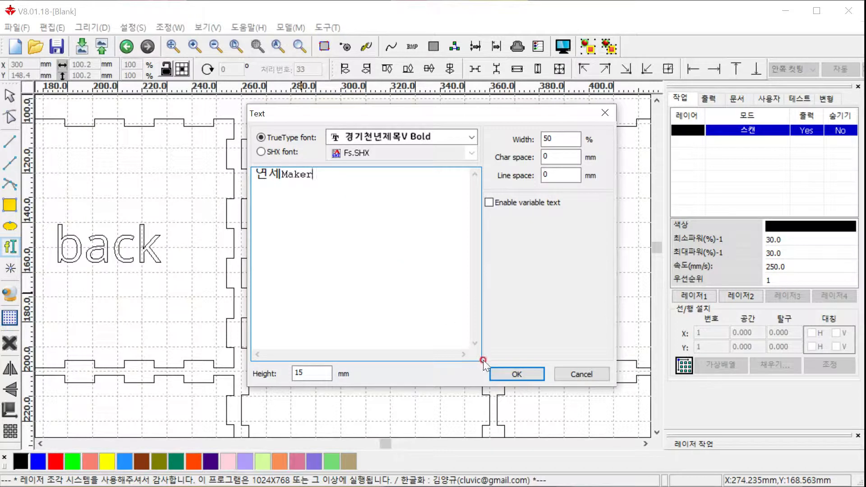
{"action": "left_click_drag", "start_coordinate": [328, 371], "coordinate": [293, 371]}
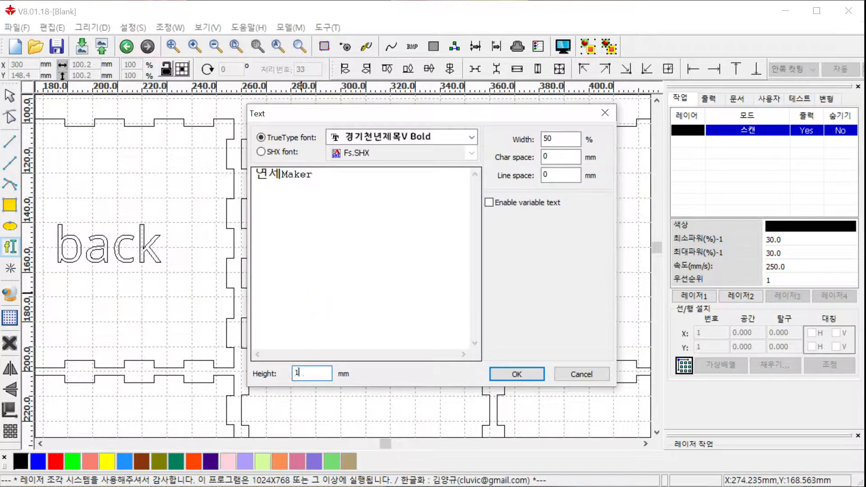
{"action": "left_click", "coordinate": [523, 375]}
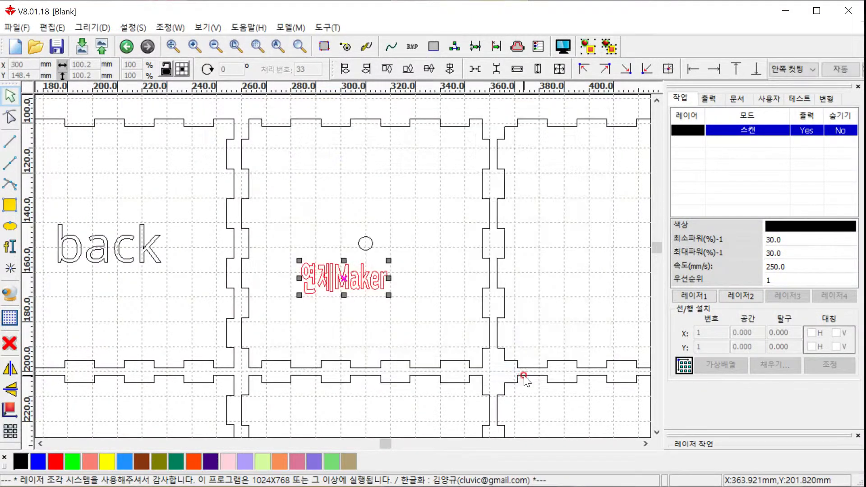
{"action": "left_click_drag", "start_coordinate": [345, 280], "coordinate": [365, 321]}
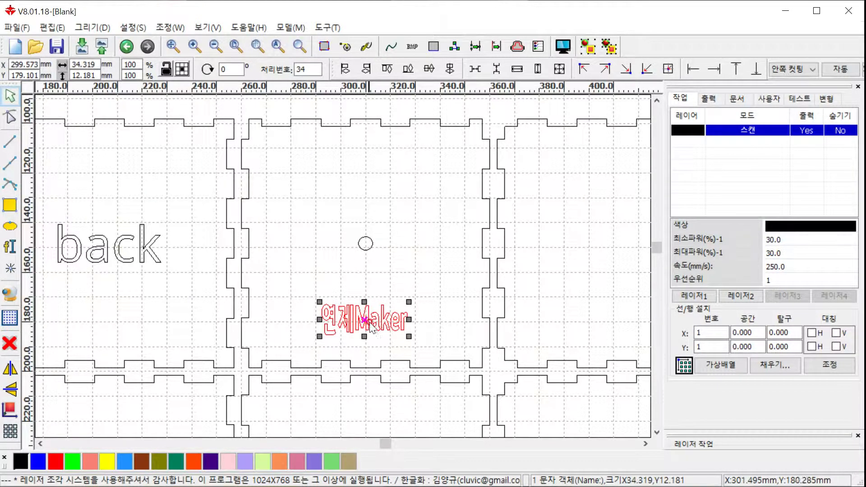
- Try to centre the "연제Maker" text vertically on its panel, and undo the alignment
{"action": "left_click", "coordinate": [482, 247]}
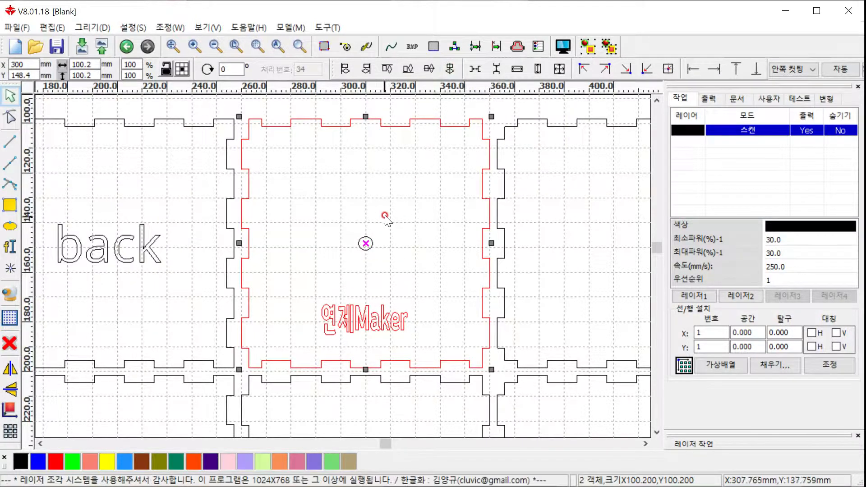
{"action": "left_click", "coordinate": [432, 69]}
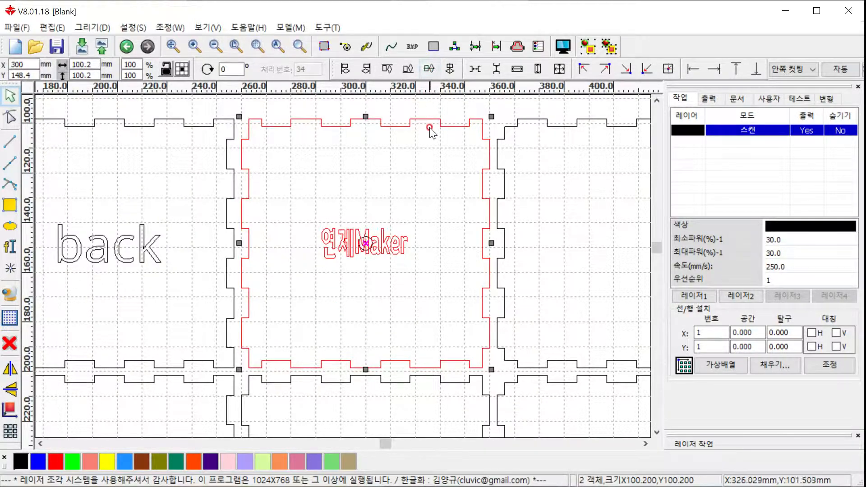
{"action": "key", "text": "ctrl+z"}
- Centre the "연제Maker" text horizontally on its panel, keeping it below the hole
{"action": "left_click", "coordinate": [381, 316]}
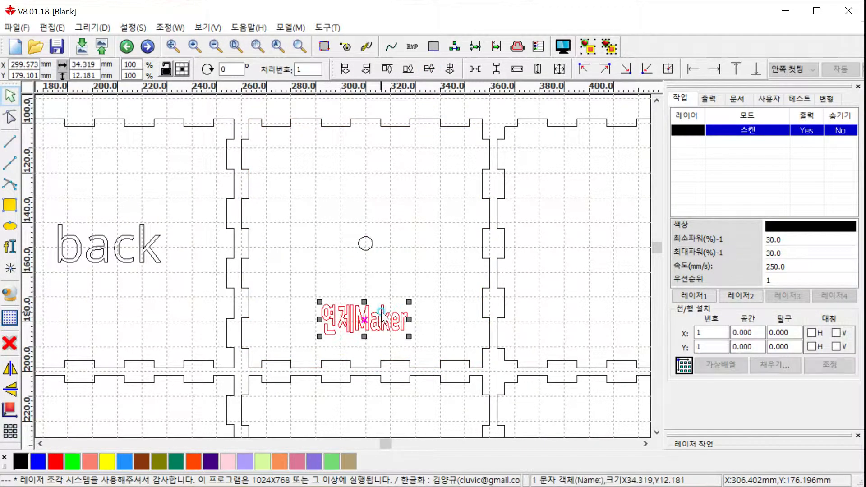
{"action": "left_click", "coordinate": [483, 307], "text": "shift"}
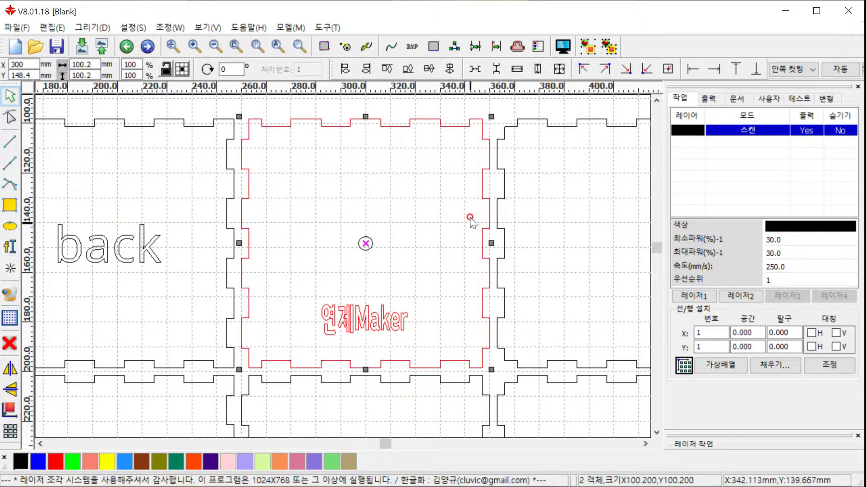
{"action": "left_click", "coordinate": [450, 70]}
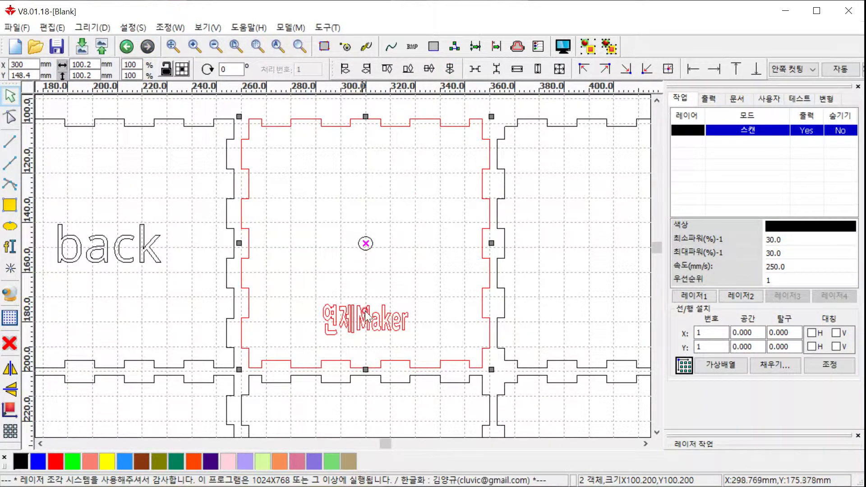
- Delete the "left" panel together with its label
{"action": "left_click", "coordinate": [415, 286]}
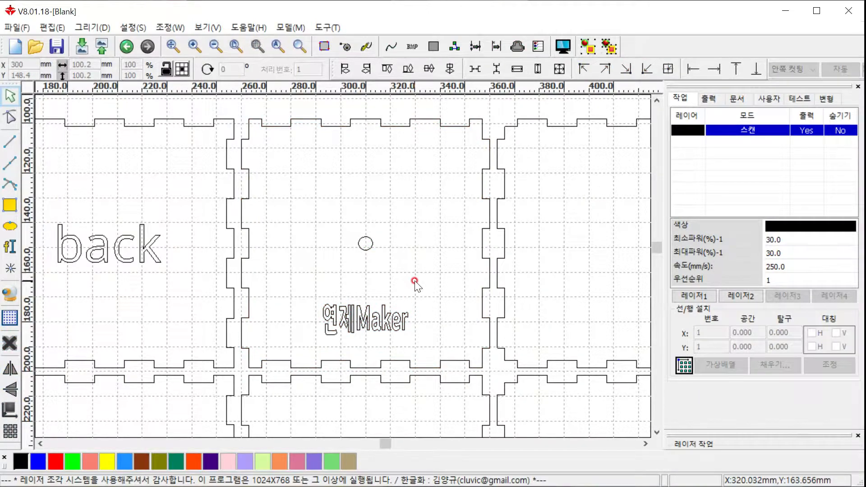
{"action": "scroll", "coordinate": [417, 319], "scroll_direction": "down", "scroll_amount": 2}
{"action": "middle_click_drag", "start_coordinate": [418, 324], "coordinate": [410, 206]}
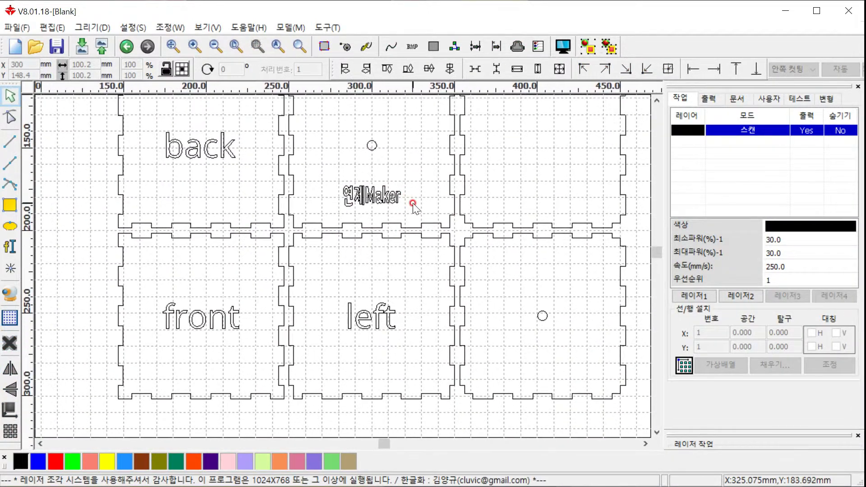
{"action": "left_click_drag", "start_coordinate": [469, 420], "coordinate": [277, 228]}
{"action": "key", "text": "Delete"}
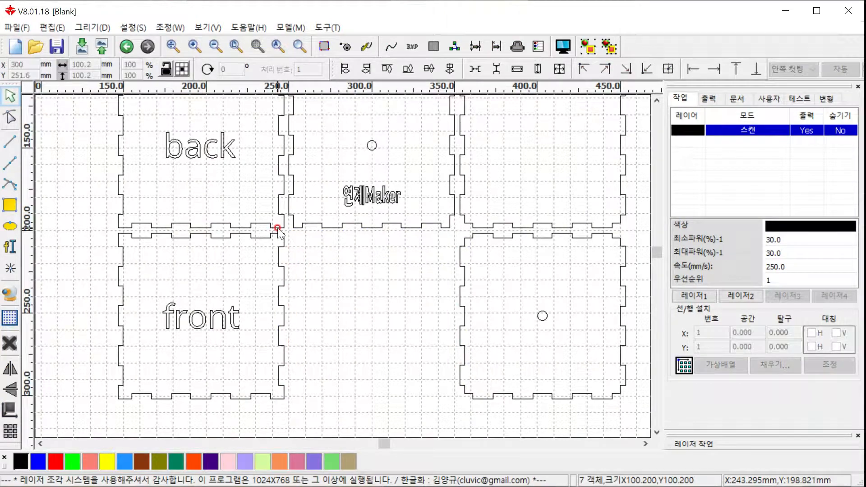
- Group the middle upper panel's outline, its centre hole and the "연제Maker" text into one object
{"action": "middle_click_drag", "start_coordinate": [335, 248], "coordinate": [335, 333]}
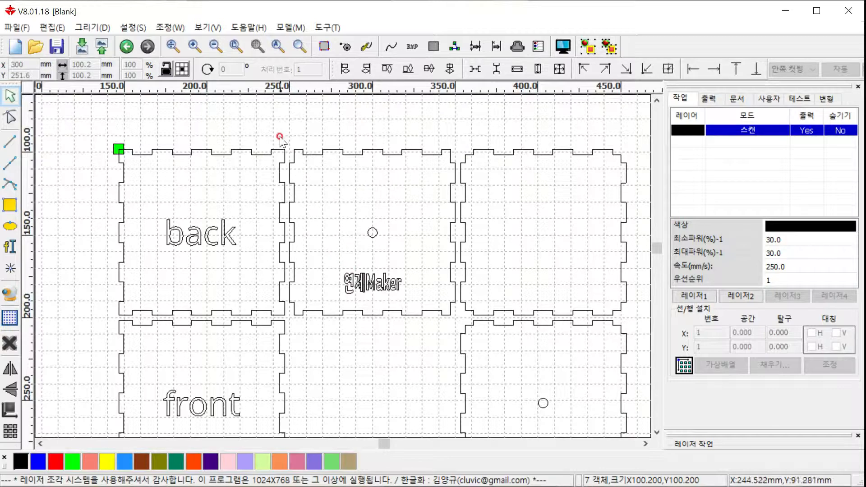
{"action": "left_click_drag", "start_coordinate": [280, 134], "coordinate": [468, 345]}
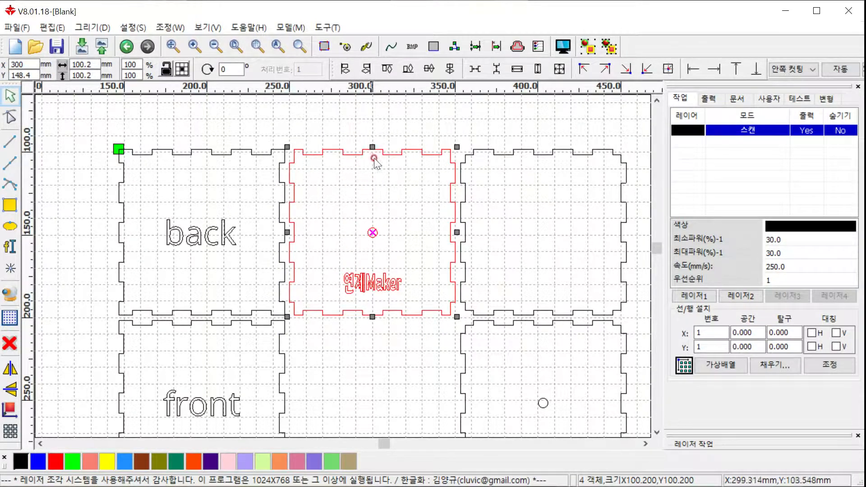
{"action": "left_click", "coordinate": [587, 51]}
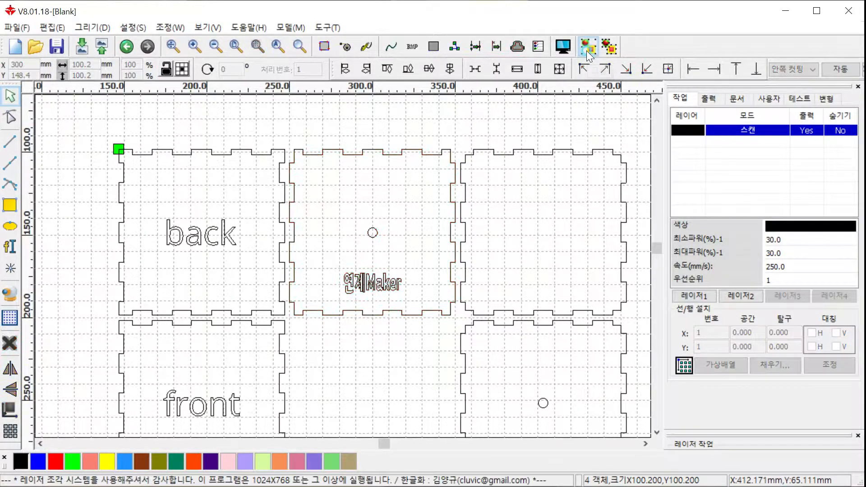
{"action": "left_click", "coordinate": [375, 234]}
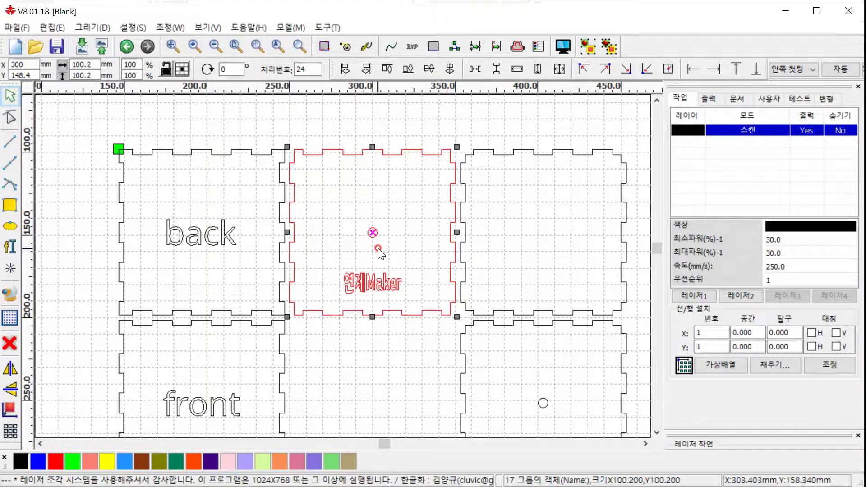
- Copy the grouped "연제Maker" panel and paste a duplicate into the drawing
{"action": "left_click", "coordinate": [52, 28]}
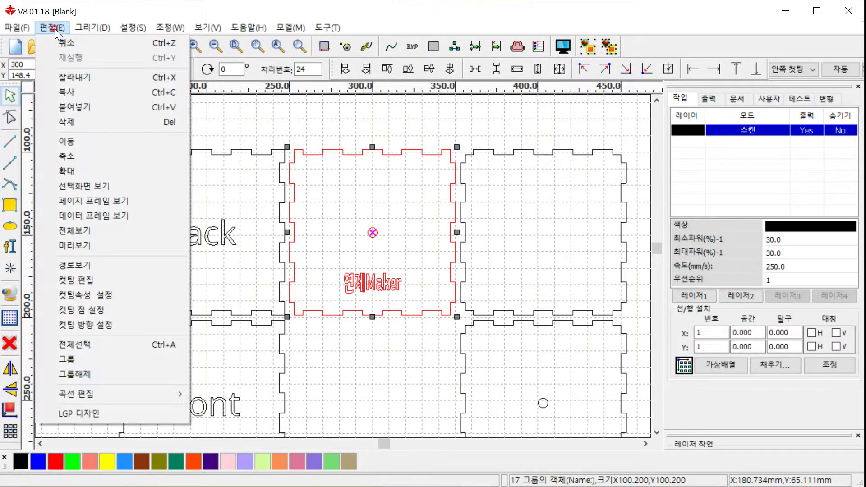
{"action": "left_click", "coordinate": [163, 94]}
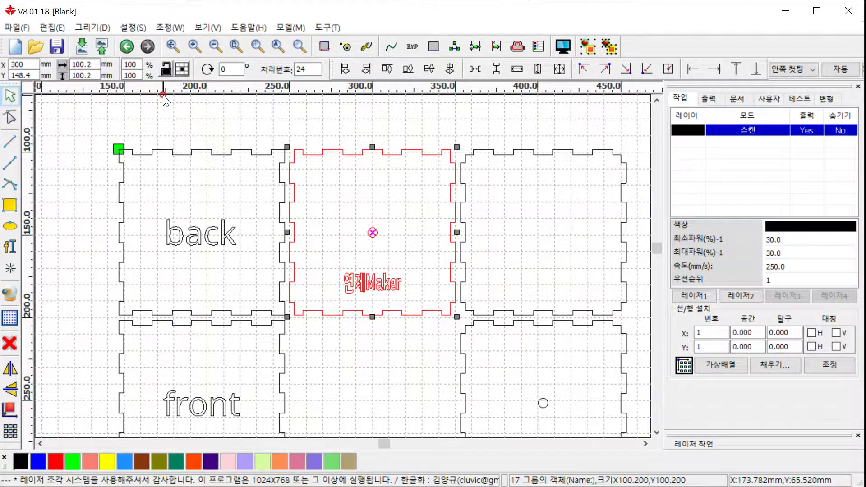
{"action": "left_click", "coordinate": [59, 28]}
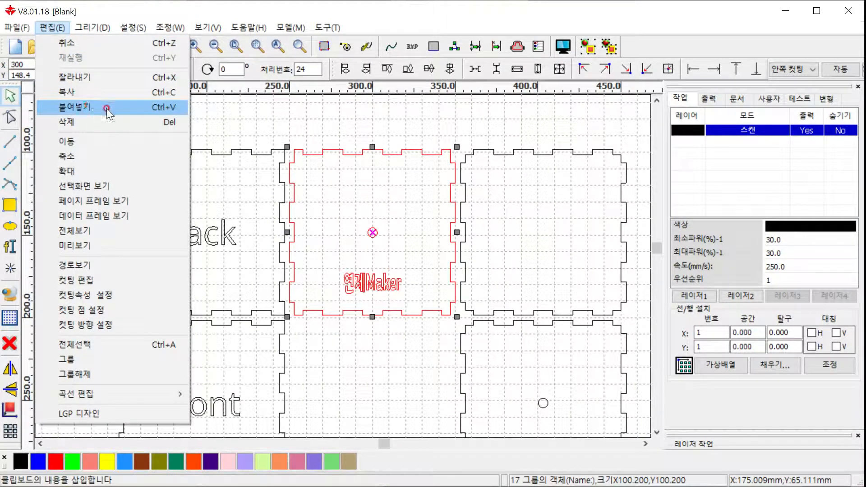
{"action": "left_click", "coordinate": [139, 108]}
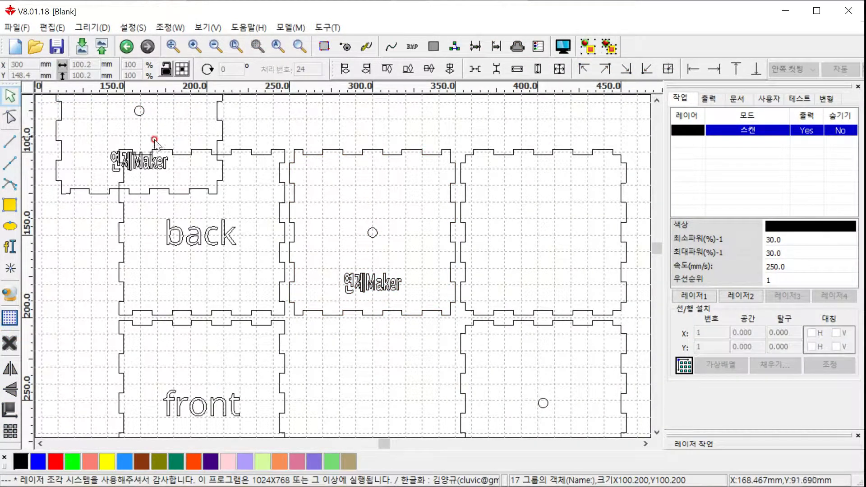
- Move the pasted "연제Maker" panel into the empty slot below the original and nudge it into line between its neighbours
{"action": "left_click", "coordinate": [147, 160]}
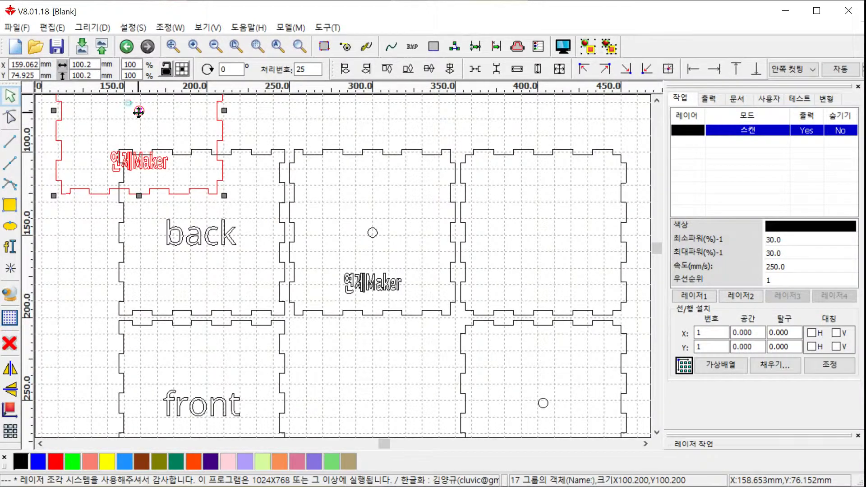
{"action": "left_click_drag", "start_coordinate": [139, 111], "coordinate": [370, 404]}
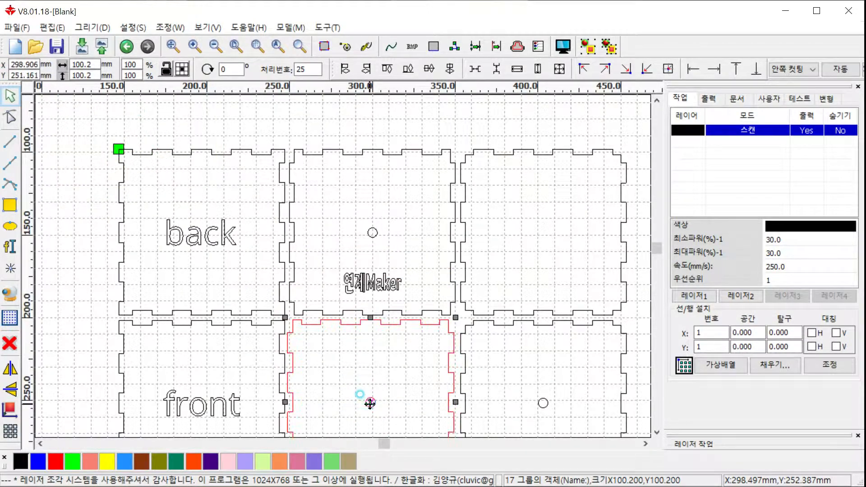
{"action": "left_click", "coordinate": [385, 373]}
{"action": "middle_click_drag", "start_coordinate": [387, 377], "coordinate": [371, 272]}
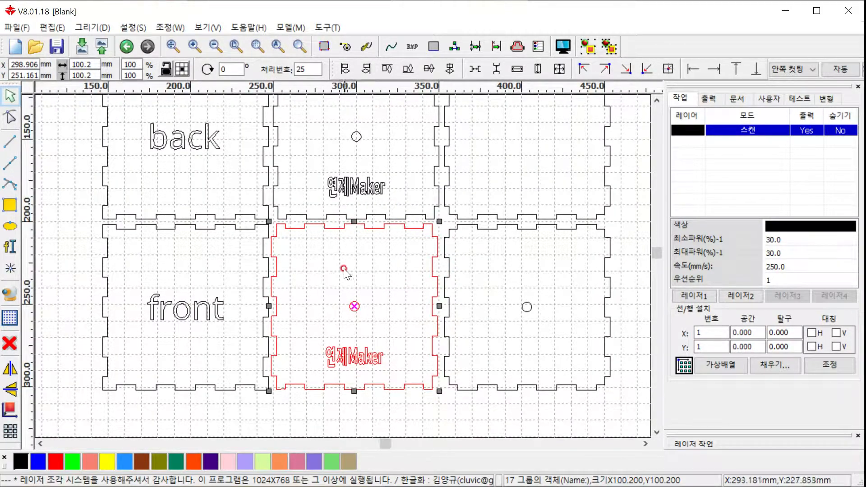
{"action": "left_click_drag", "start_coordinate": [355, 305], "coordinate": [346, 296]}
{"action": "scroll", "coordinate": [189, 225], "scroll_direction": "up", "scroll_amount": 1}
{"action": "scroll", "coordinate": [194, 229], "scroll_direction": "down", "scroll_amount": 1}
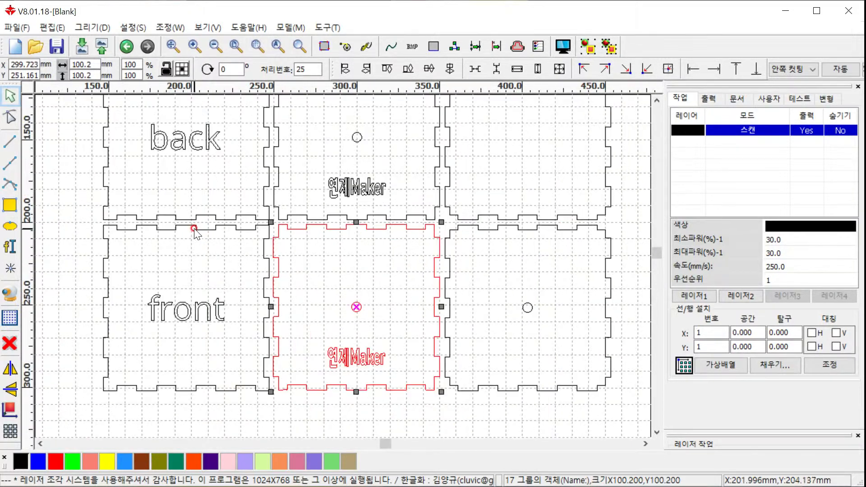
- Delete the "back" label from the first panel of the upper row, keeping the panel outline
{"action": "scroll", "coordinate": [212, 248], "scroll_direction": "down", "scroll_amount": 1}
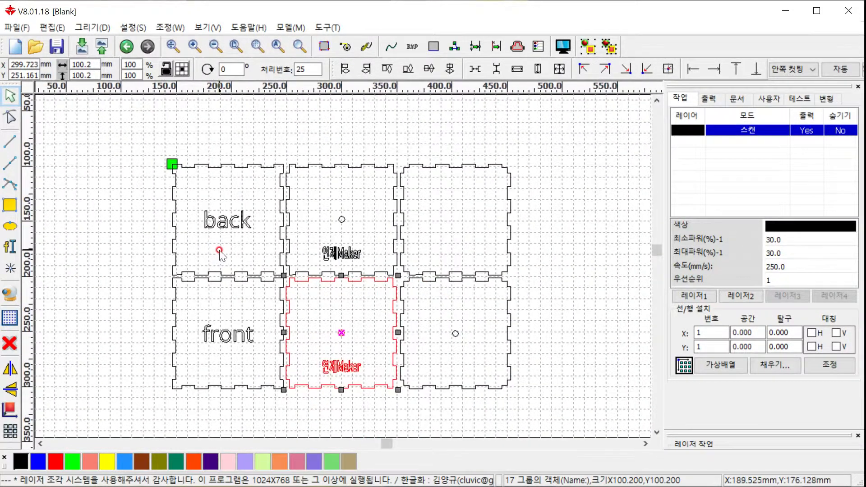
{"action": "scroll", "coordinate": [219, 251], "scroll_direction": "up", "scroll_amount": 1}
{"action": "left_click_drag", "start_coordinate": [190, 180], "coordinate": [269, 248]}
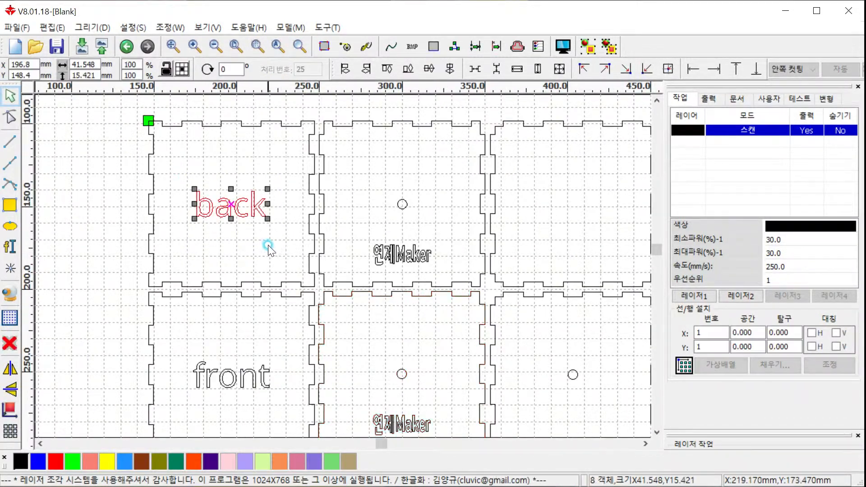
{"action": "key", "text": "Delete"}
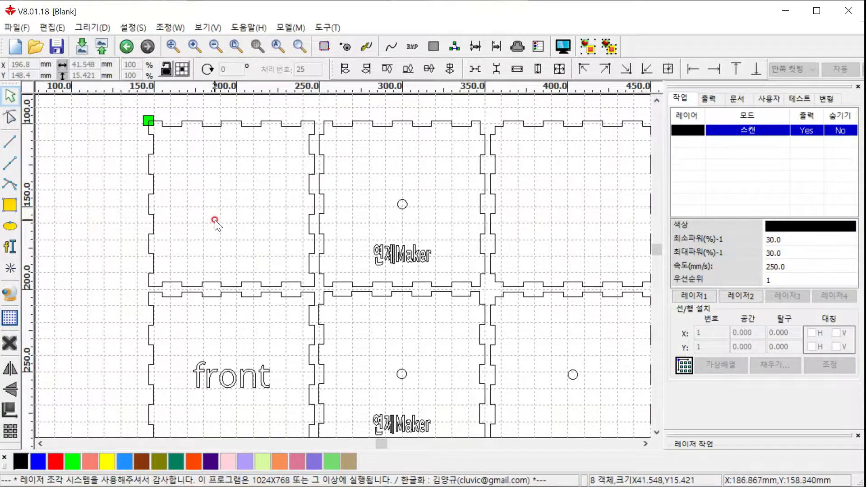
- Draw a rectangle inside the now unlabelled upper-row panel and set its size to 75 × 75 mm
{"action": "left_click", "coordinate": [9, 207]}
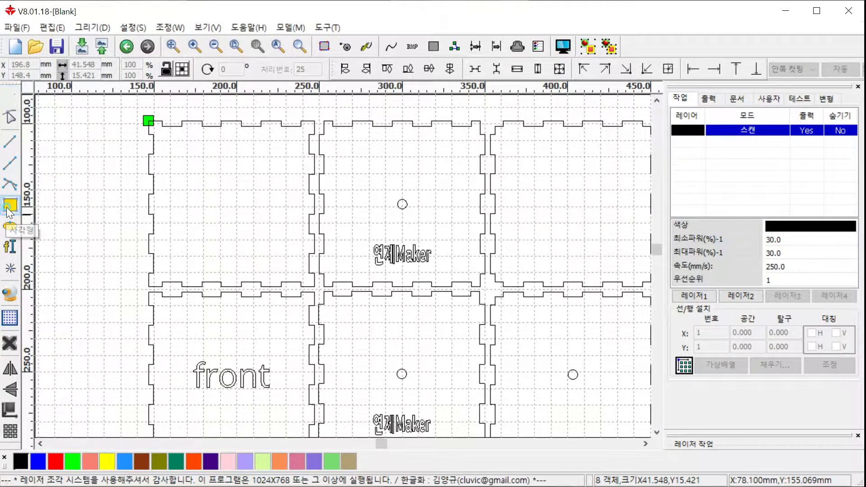
{"action": "mouse_move", "coordinate": [171, 144]}
{"action": "left_mouse_down"}
{"action": "mouse_move", "coordinate": [238, 225]}
{"action": "mouse_move", "coordinate": [286, 257]}
{"action": "mouse_move", "coordinate": [268, 219]}
{"action": "mouse_move", "coordinate": [285, 247]}
{"action": "mouse_move", "coordinate": [266, 237]}
{"action": "mouse_move", "coordinate": [292, 264]}
{"action": "left_mouse_up"}
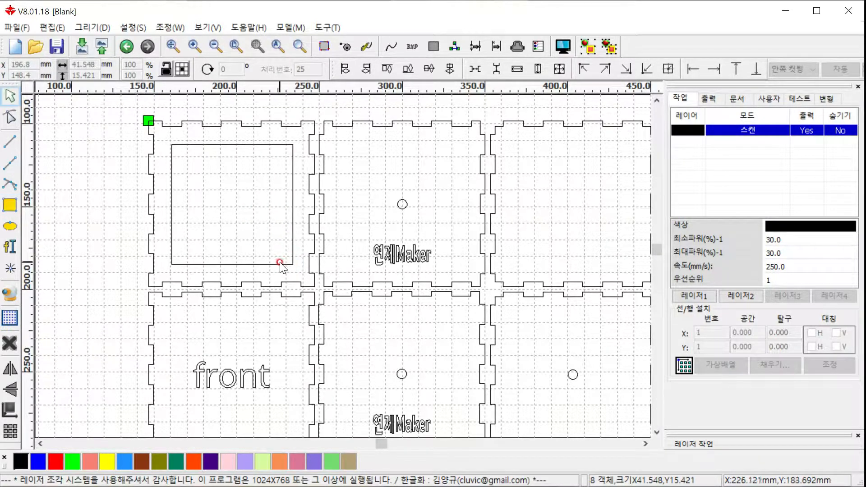
{"action": "left_click", "coordinate": [278, 264]}
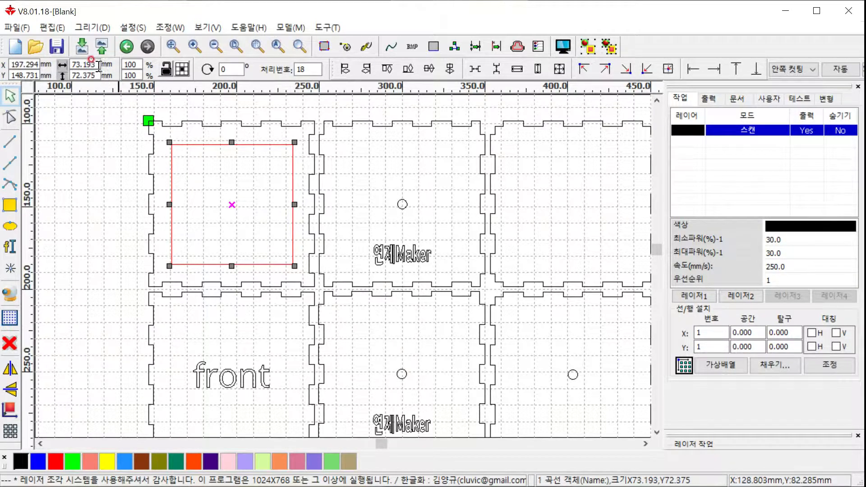
{"action": "left_click_drag", "start_coordinate": [96, 65], "coordinate": [60, 64]}
{"action": "type", "text": "75"}
{"action": "key", "text": "Tab"}
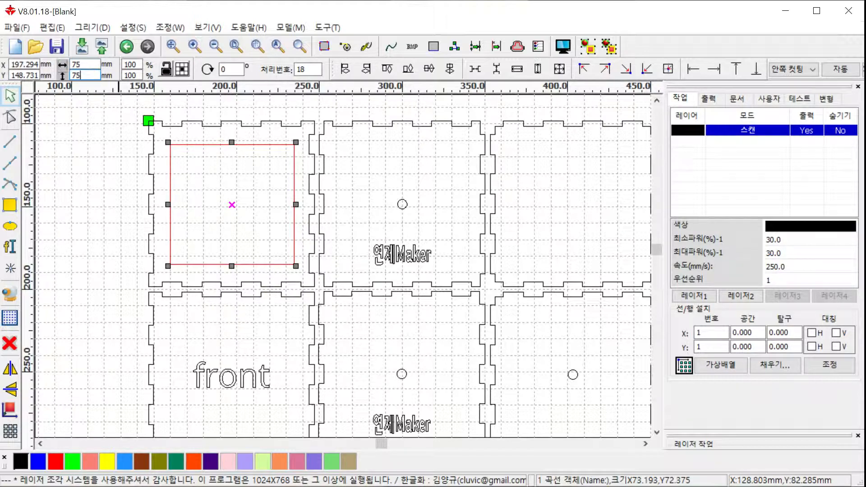
{"action": "key", "text": "Return"}
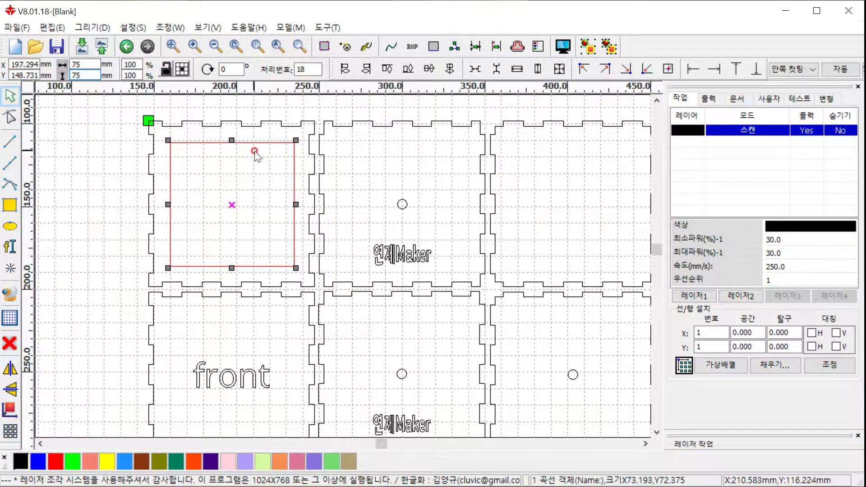
- Centre the 75 mm square horizontally and vertically on its panel, and clear the selection
{"action": "left_click", "coordinate": [267, 122], "text": "shift"}
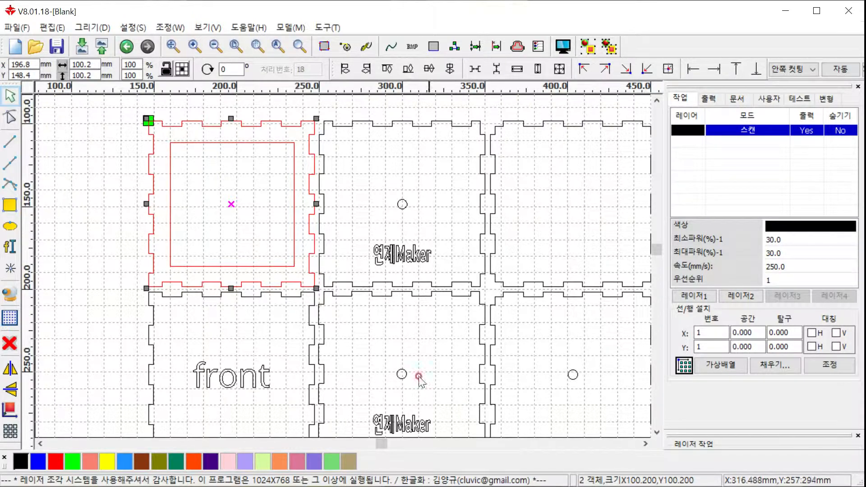
{"action": "left_click", "coordinate": [440, 70]}
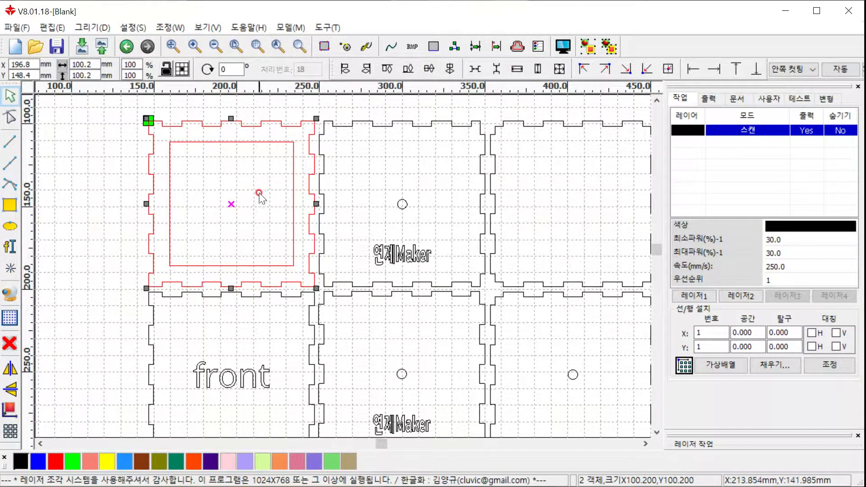
{"action": "left_click", "coordinate": [116, 164]}
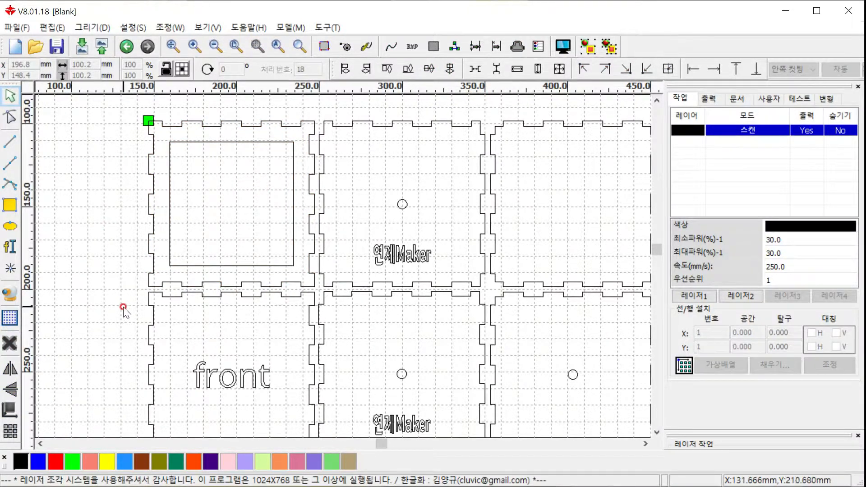
- Delete the "front" panel together with its label
{"action": "scroll", "coordinate": [123, 312], "scroll_direction": "down", "scroll_amount": 1}
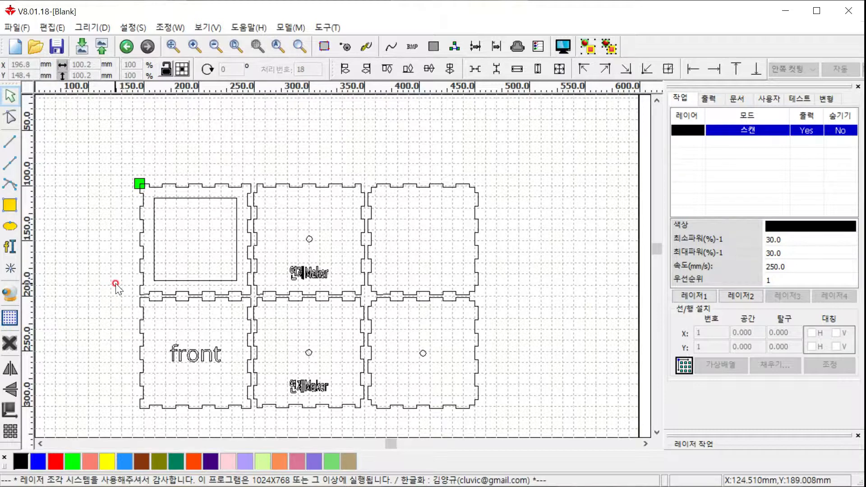
{"action": "left_click_drag", "start_coordinate": [116, 285], "coordinate": [258, 422]}
{"action": "key", "text": "Delete"}
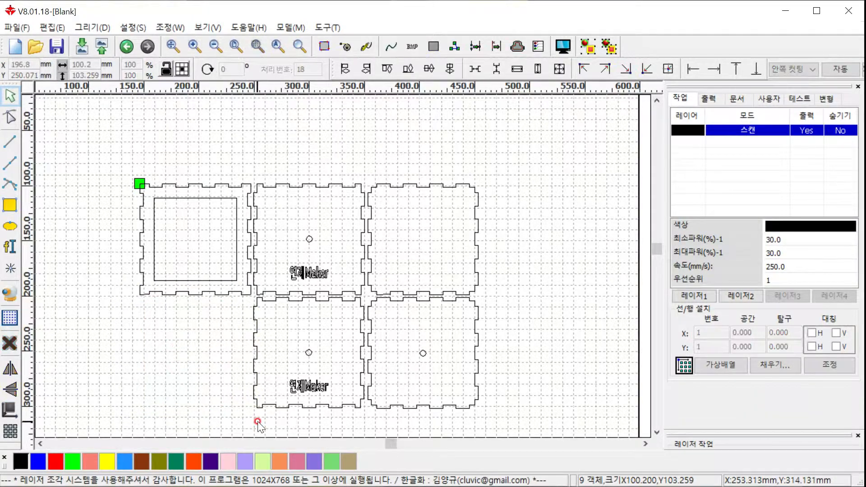
- Group the first upper-row panel's outline with its 75 mm square opening
{"action": "left_click_drag", "start_coordinate": [115, 162], "coordinate": [259, 306]}
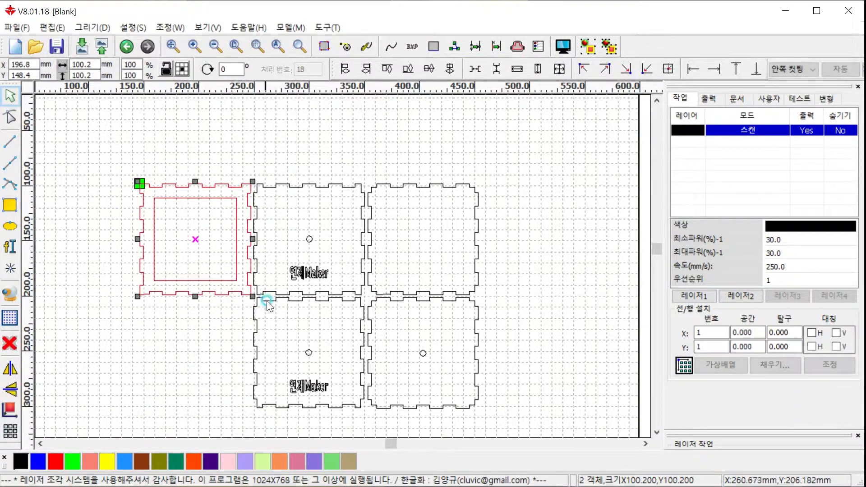
{"action": "left_click", "coordinate": [592, 52]}
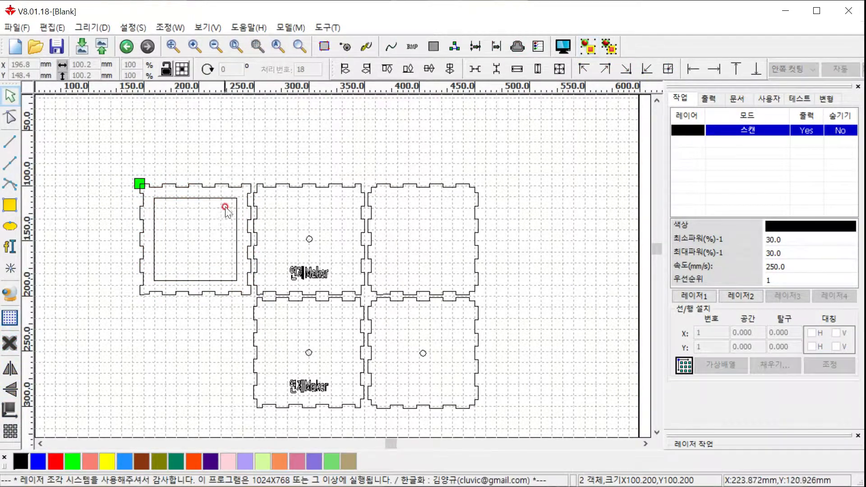
{"action": "left_click", "coordinate": [220, 186]}
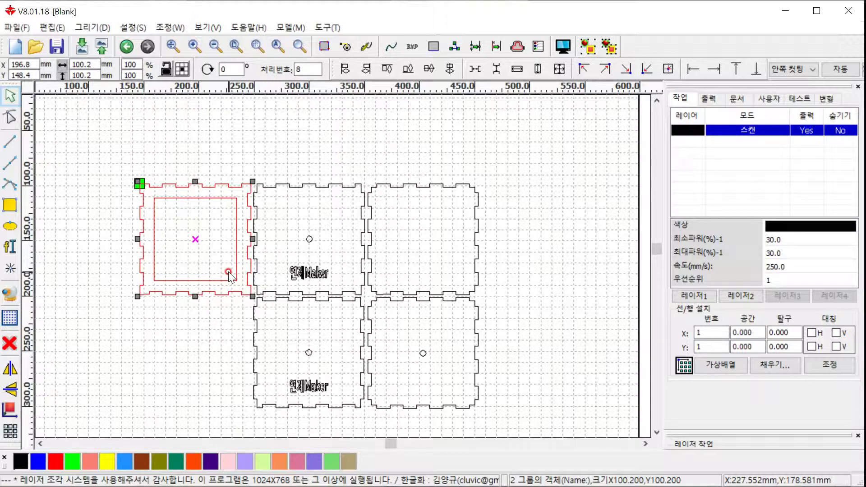
- Duplicate the grouped panel with the square opening, place the copy in the empty slot directly below it, and clear the selection
{"action": "key", "text": "ctrl+v"}
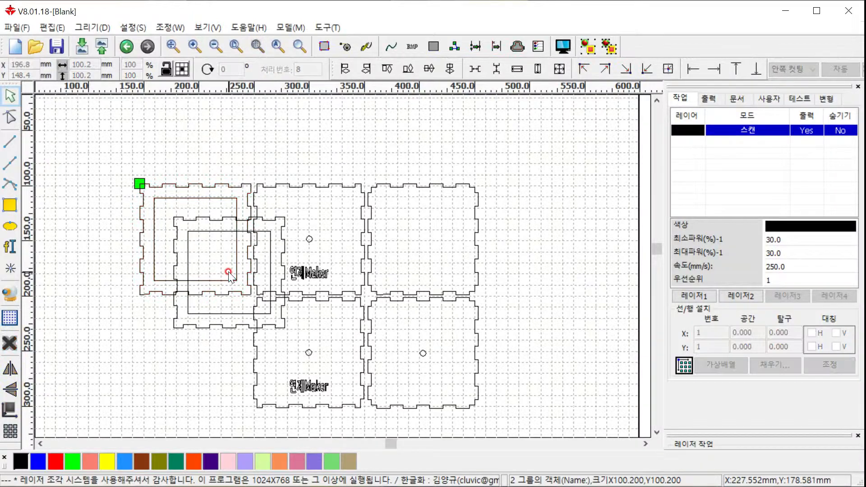
{"action": "left_click", "coordinate": [235, 323]}
{"action": "left_click_drag", "start_coordinate": [228, 272], "coordinate": [194, 356]}
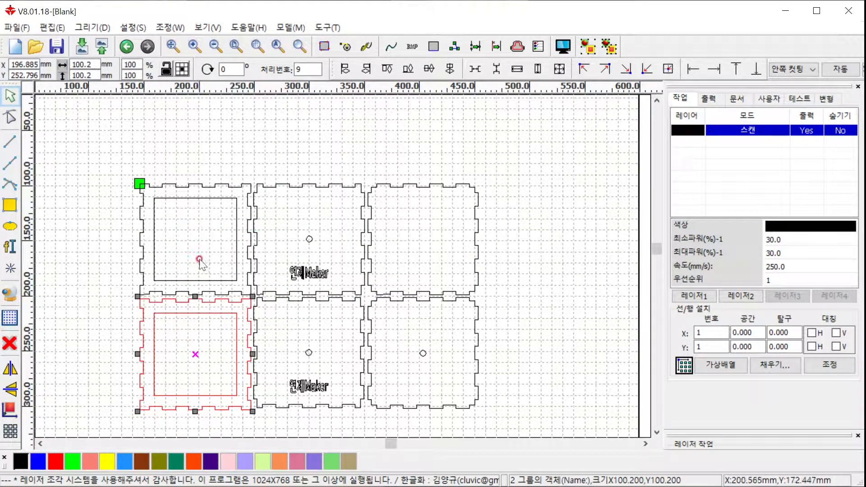
{"action": "left_click", "coordinate": [248, 149]}
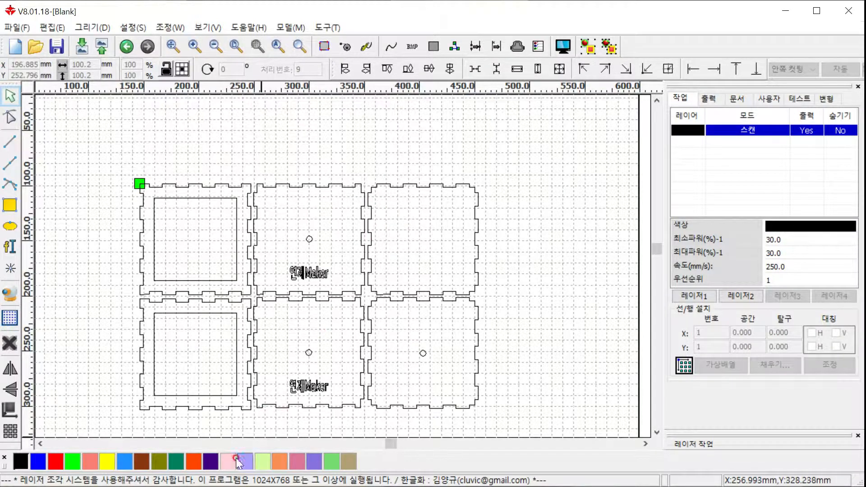
- Switch to the manufacturing technology worksheet document and view its 마찰차 (friction wheel) figures
{"action": "key", "text": "alt+Tab"}
{"action": "left_click", "coordinate": [421, 378]}
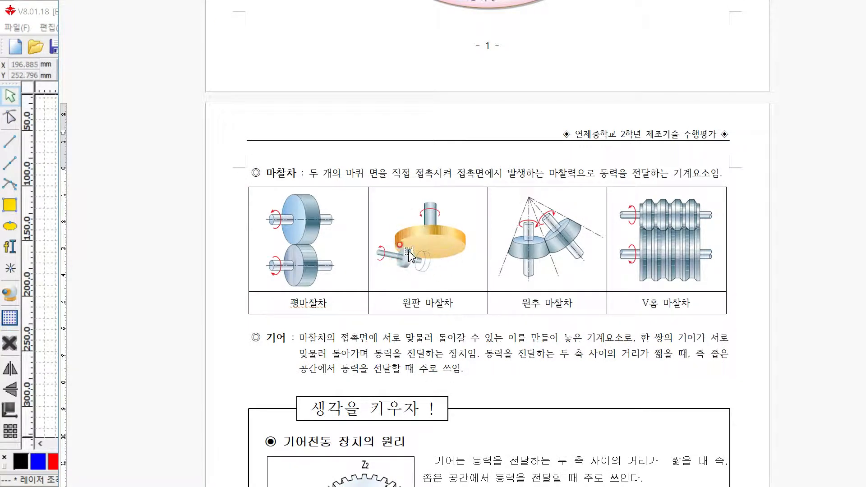
- Switch back to the laser drawing and draw a circle about 34 mm in diameter inside the first upper-row panel's square opening
{"action": "left_click", "coordinate": [48, 232]}
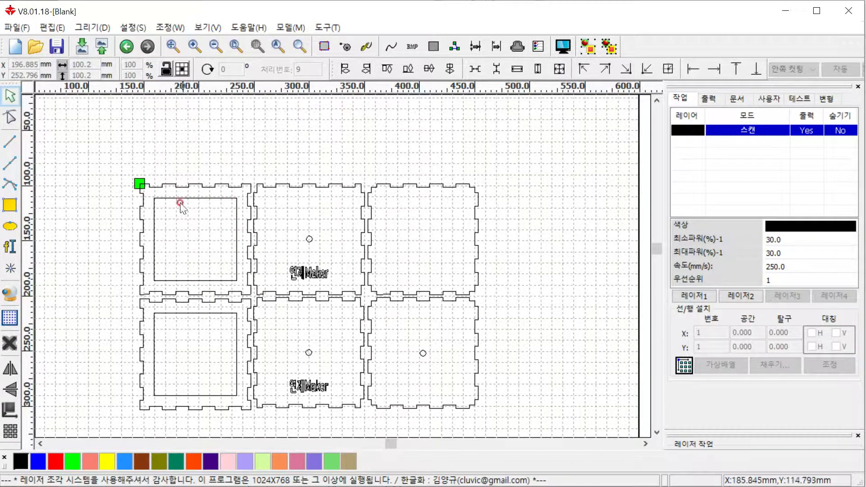
{"action": "scroll", "coordinate": [174, 231], "scroll_direction": "up", "scroll_amount": 1}
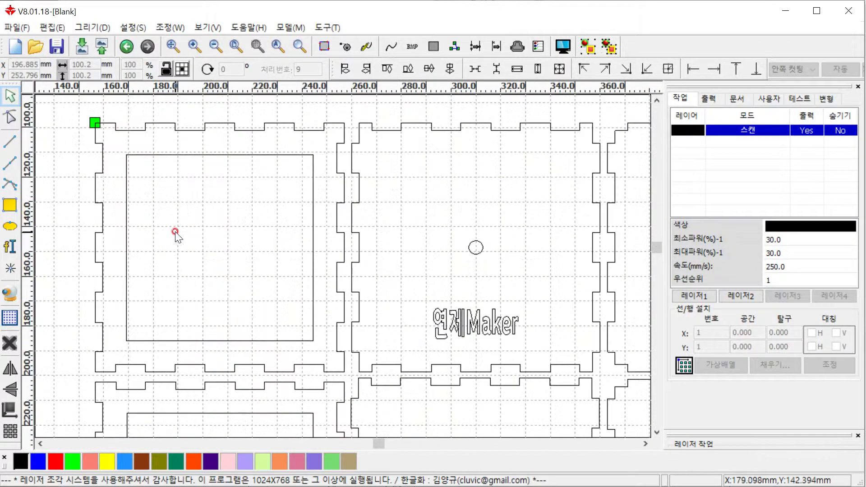
{"action": "left_click", "coordinate": [10, 226]}
{"action": "left_click_drag", "start_coordinate": [154, 184], "coordinate": [249, 268]}
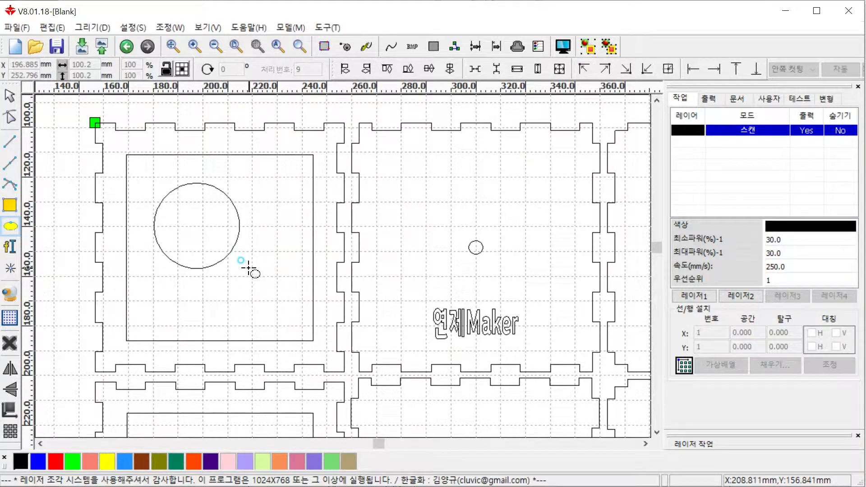
{"action": "right_click", "coordinate": [242, 261]}
{"action": "left_click", "coordinate": [231, 250]}
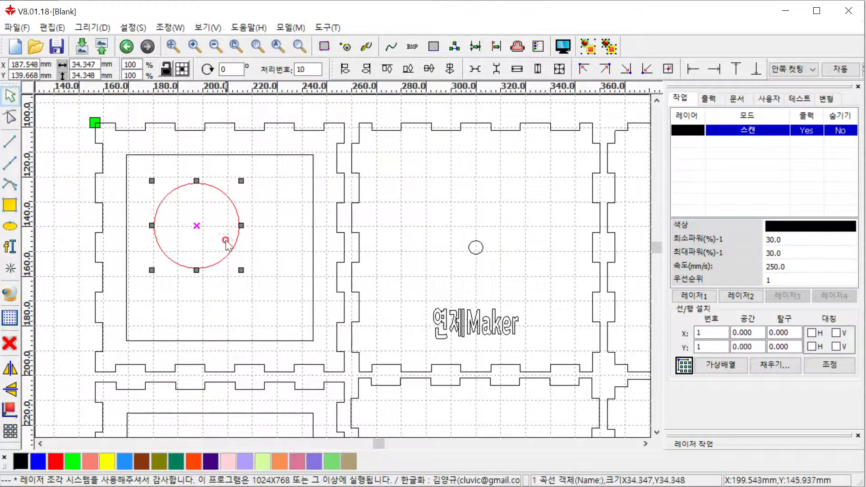
- Set the circle's width and height to 35 mm and clear the selection
{"action": "double_click", "coordinate": [93, 64]}
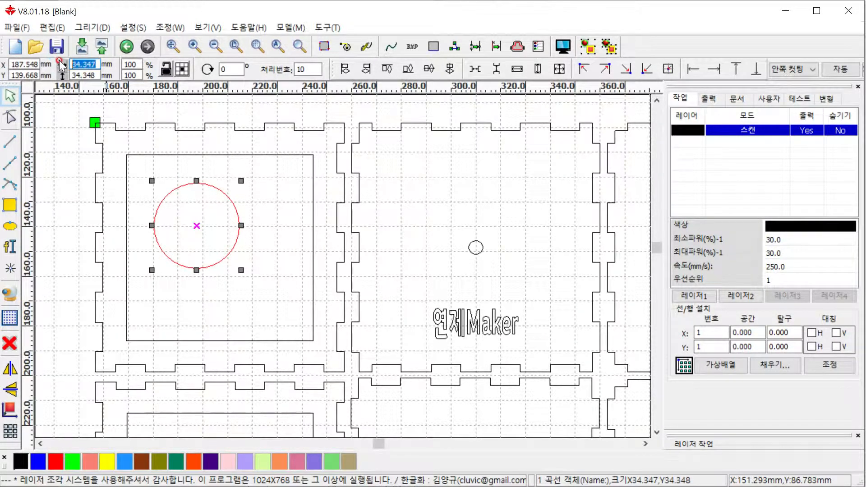
{"action": "type", "text": "35"}
{"action": "key", "text": "Tab"}
{"action": "type", "text": "35"}
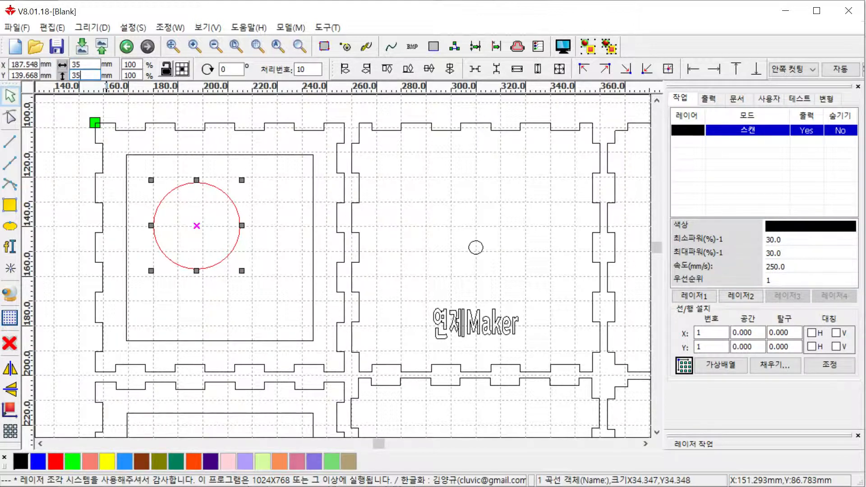
{"action": "left_click", "coordinate": [272, 223]}
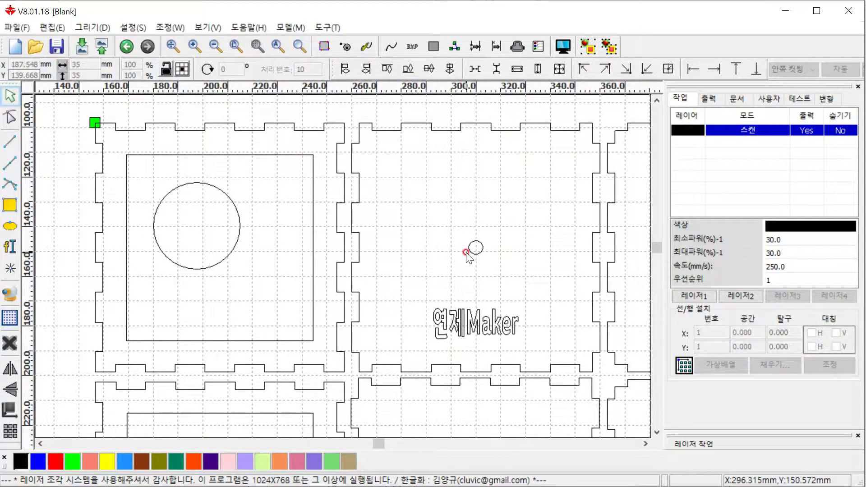
- Draw a small ellipse about 7.6 by 6.5 mm near the middle of the 35 mm circle and select it
{"action": "scroll", "coordinate": [465, 255], "scroll_direction": "down", "scroll_amount": 1}
{"action": "middle_click_drag", "start_coordinate": [510, 309], "coordinate": [451, 241]}
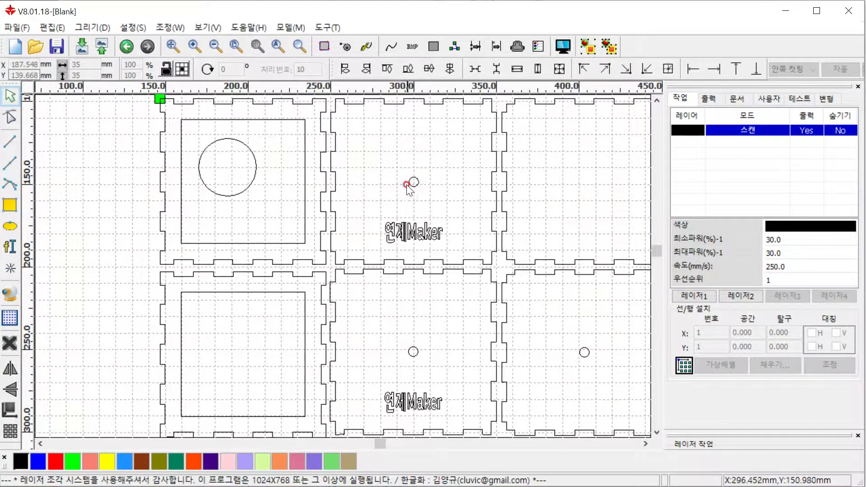
{"action": "middle_click_drag", "start_coordinate": [277, 184], "coordinate": [323, 217]}
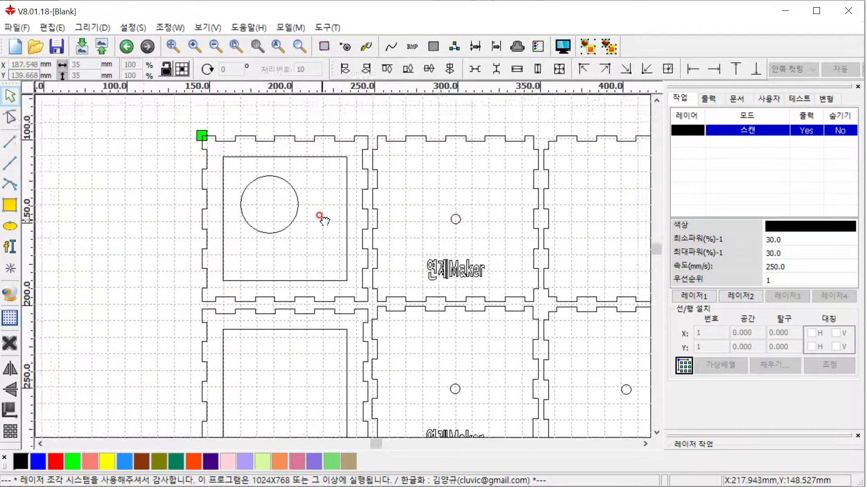
{"action": "scroll", "coordinate": [330, 226], "scroll_direction": "up", "scroll_amount": 1}
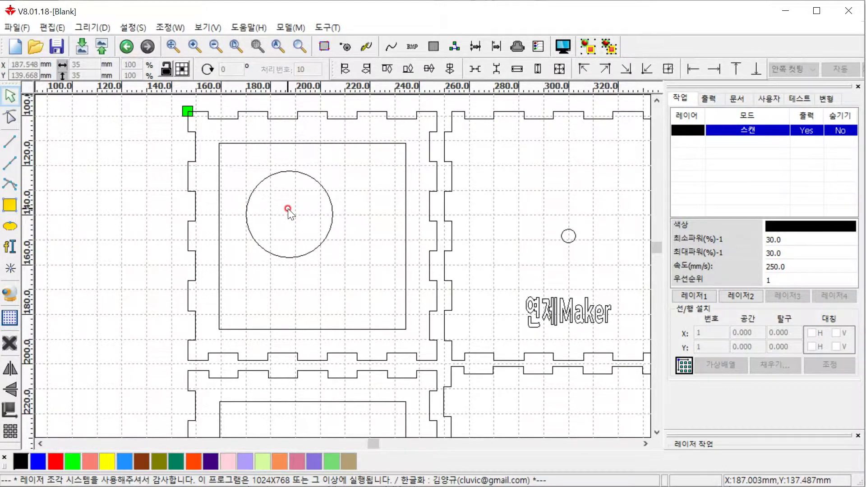
{"action": "left_click", "coordinate": [9, 227]}
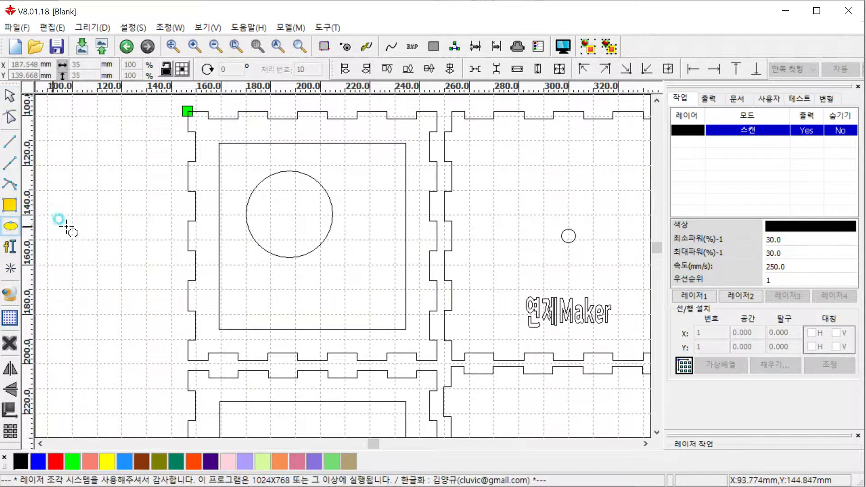
{"action": "left_click_drag", "start_coordinate": [301, 223], "coordinate": [302, 224]}
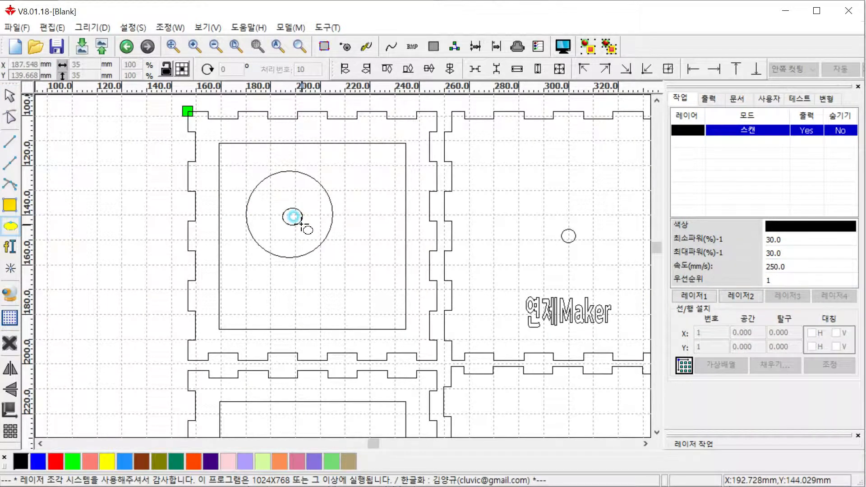
{"action": "right_click", "coordinate": [298, 224]}
{"action": "left_click", "coordinate": [296, 223]}
- Set the small ellipse's width and height to 5.1 mm
{"action": "double_click", "coordinate": [84, 65]}
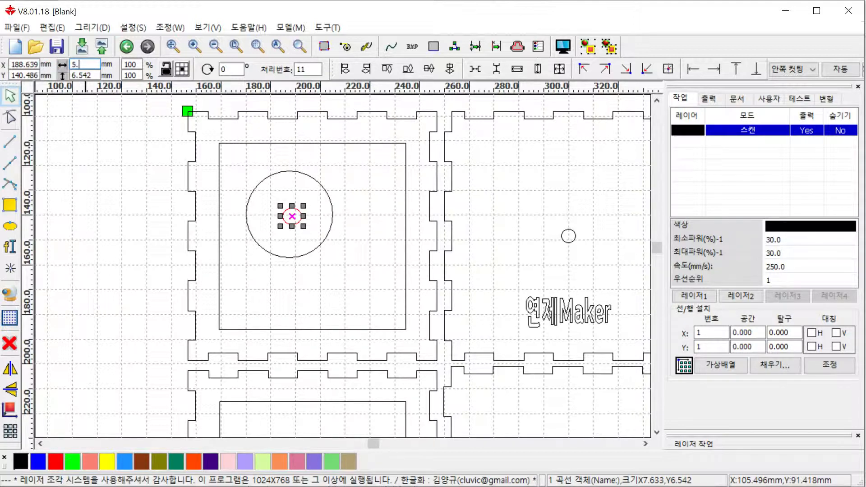
{"action": "key", "text": "Tab"}
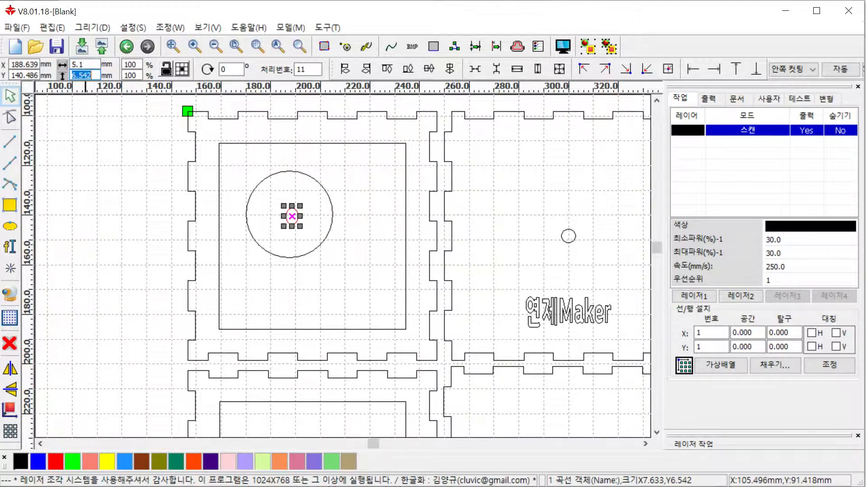
{"action": "key", "text": "Return"}
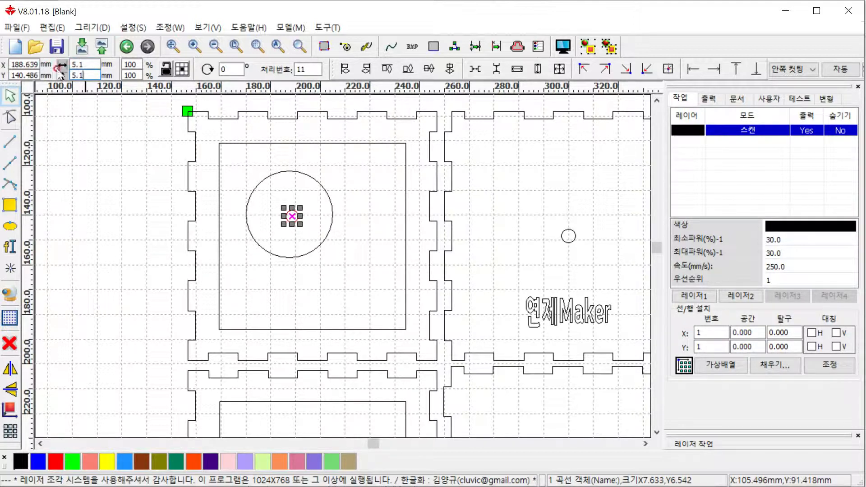
- Align the 5.1 mm hole concentrically with the 35 mm circle and clear the selection
{"action": "left_click", "coordinate": [324, 193], "text": "shift"}
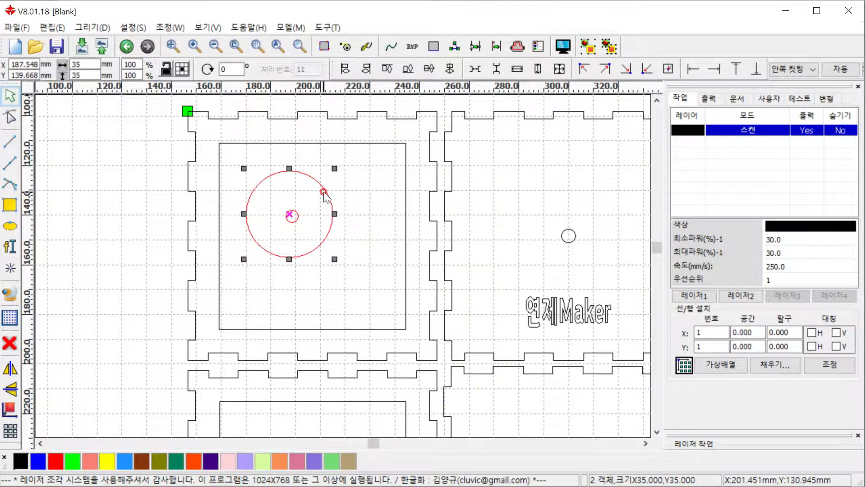
{"action": "left_click", "coordinate": [448, 70]}
{"action": "left_click", "coordinate": [366, 212]}
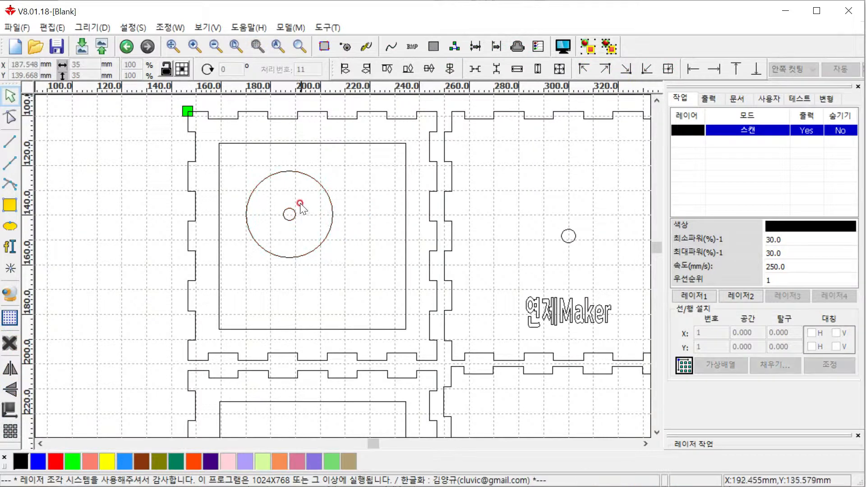
- Group the 35 mm circle with its hole and move it to the square opening's upper-left corner, centred at about X 180.7, Y 132.0 mm
{"action": "left_click_drag", "start_coordinate": [236, 169], "coordinate": [354, 264]}
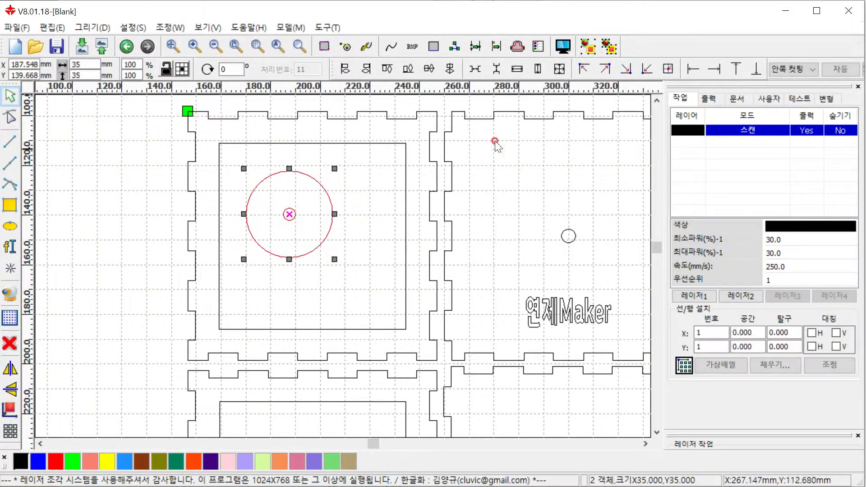
{"action": "left_click", "coordinate": [588, 46]}
{"action": "left_click", "coordinate": [333, 223]}
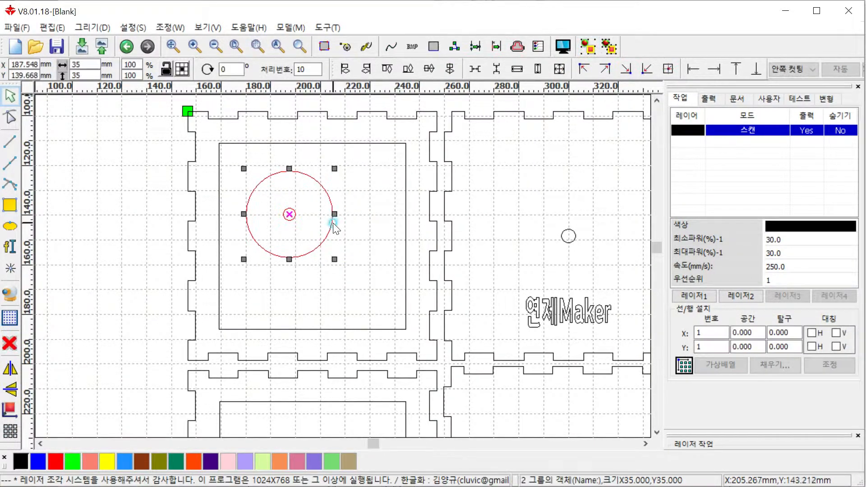
{"action": "left_click_drag", "start_coordinate": [287, 217], "coordinate": [270, 196]}
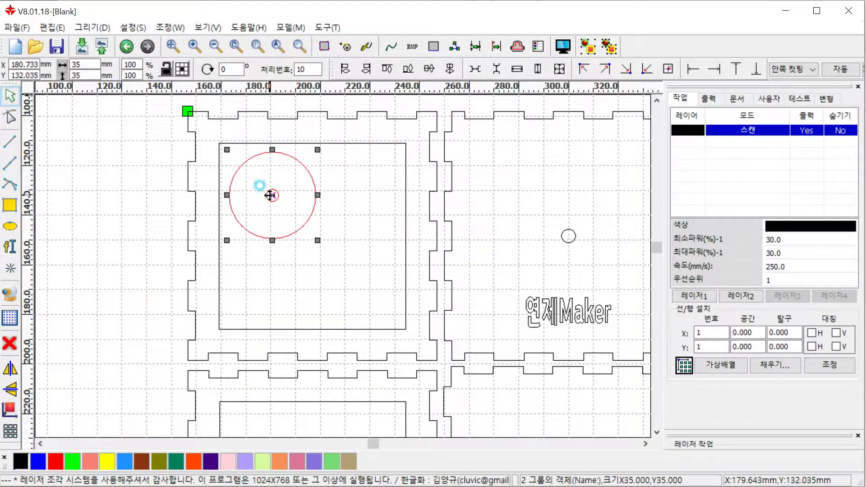
{"action": "left_click", "coordinate": [351, 220]}
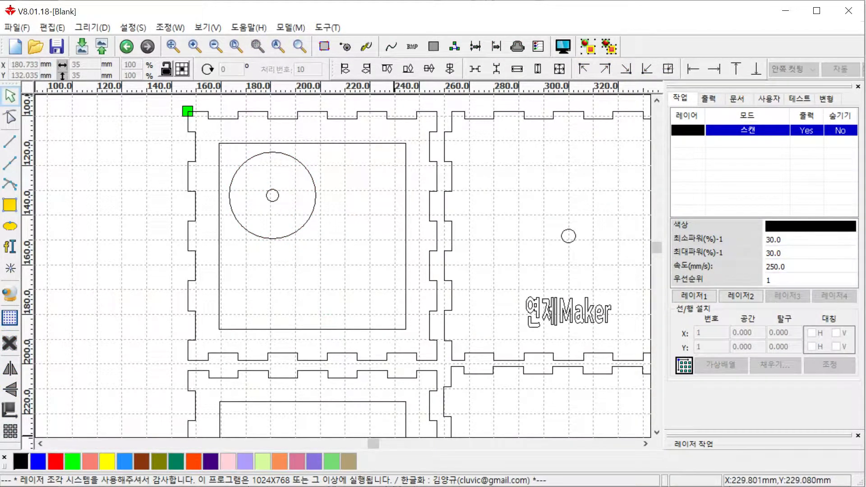
- Examine the 원판 마찰차 (disc friction wheel) figure in the worksheet document and return to the laser drawing
{"action": "left_click", "coordinate": [427, 486]}
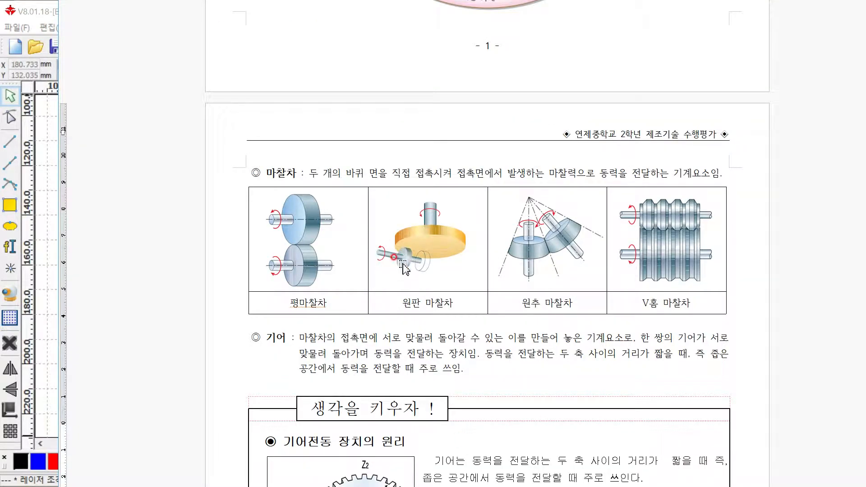
{"action": "left_click_drag", "start_coordinate": [403, 264], "coordinate": [430, 6]}
{"action": "left_click", "coordinate": [47, 405]}
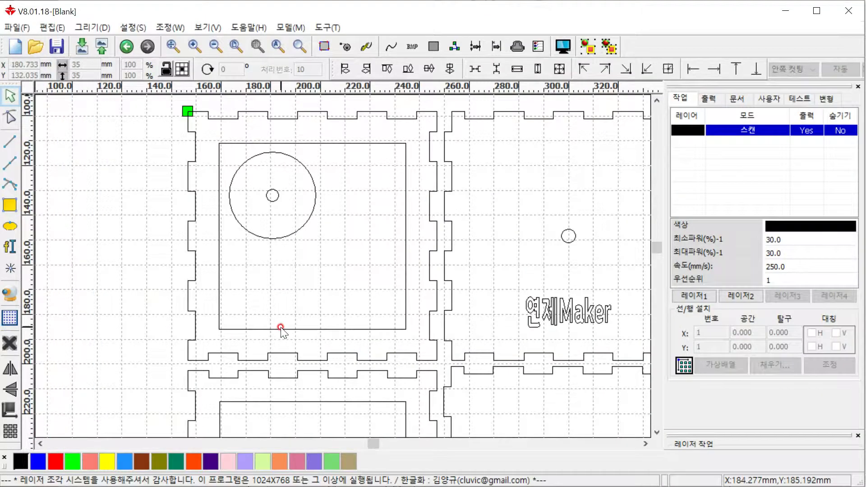
- Draw a second circle in the lower-right part of the same square opening and set its width and height to 20 mm
{"action": "left_click", "coordinate": [9, 227]}
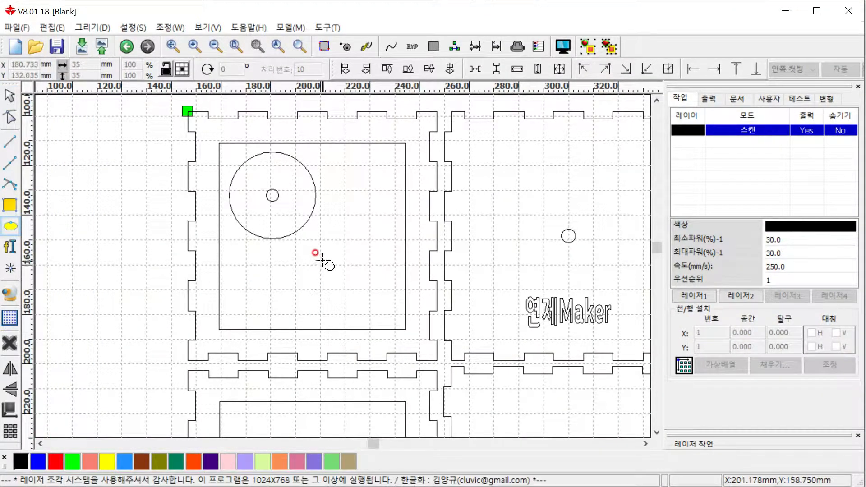
{"action": "left_click_drag", "start_coordinate": [323, 254], "coordinate": [371, 303]}
{"action": "left_click", "coordinate": [361, 298]}
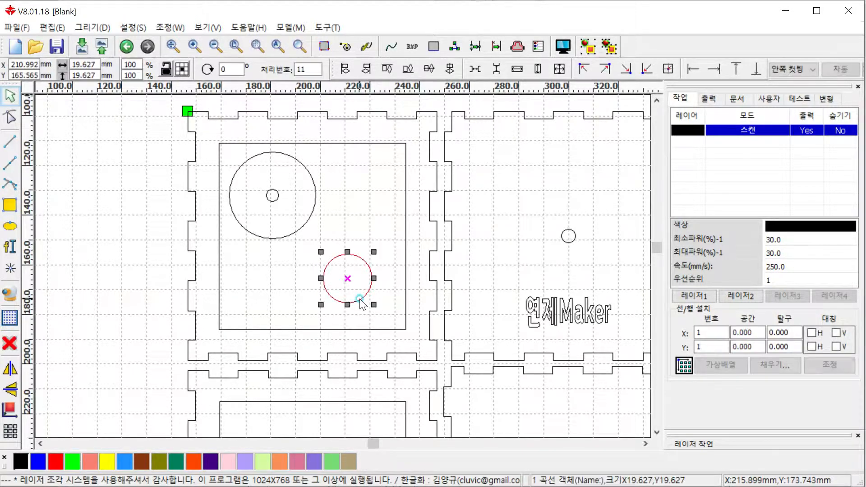
{"action": "double_click", "coordinate": [97, 64]}
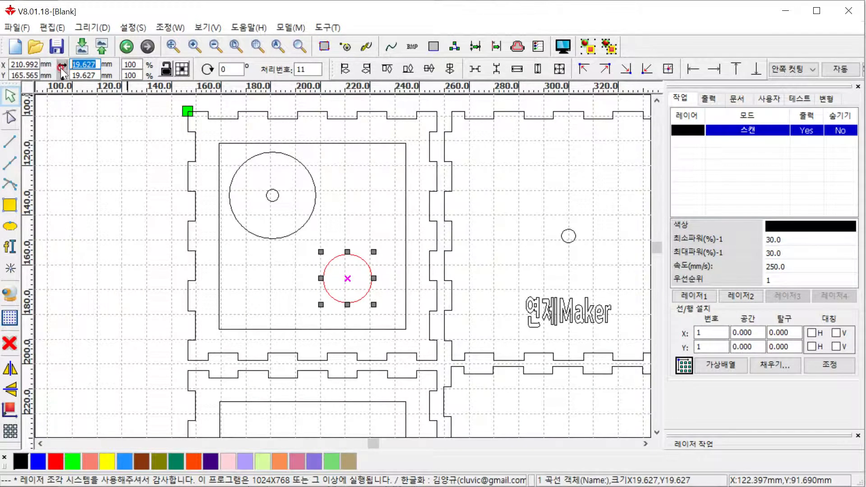
{"action": "type", "text": "20"}
{"action": "key", "text": "Tab"}
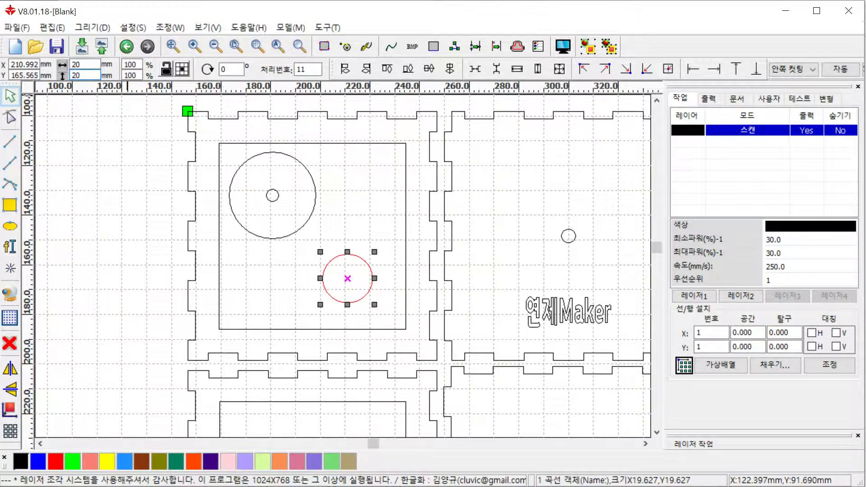
{"action": "type", "text": "20"}
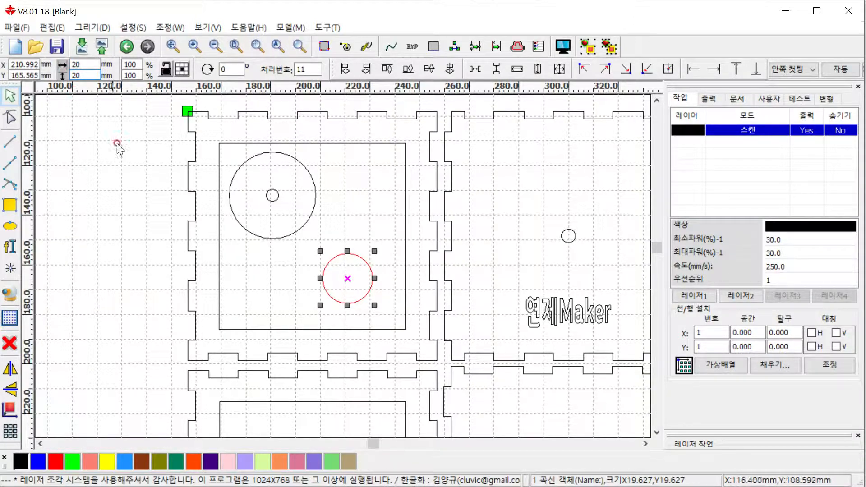
{"action": "left_click", "coordinate": [278, 277]}
- Draw a small hole inside the 20 mm circle and set its width and height to 5.1 mm
{"action": "left_click", "coordinate": [10, 226]}
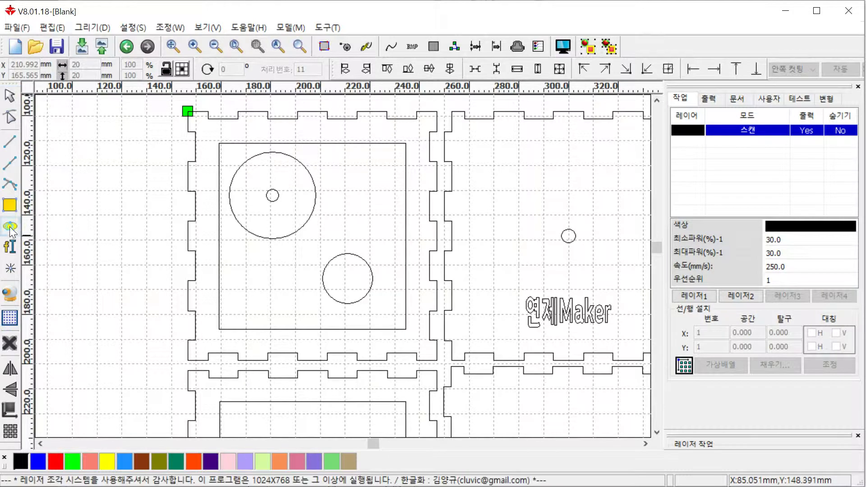
{"action": "left_click_drag", "start_coordinate": [340, 276], "coordinate": [355, 293]}
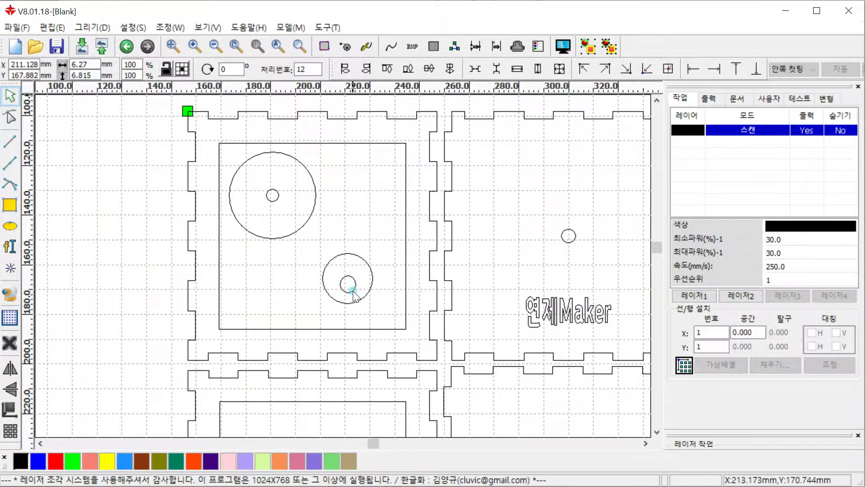
{"action": "left_click_drag", "start_coordinate": [91, 64], "coordinate": [70, 65]}
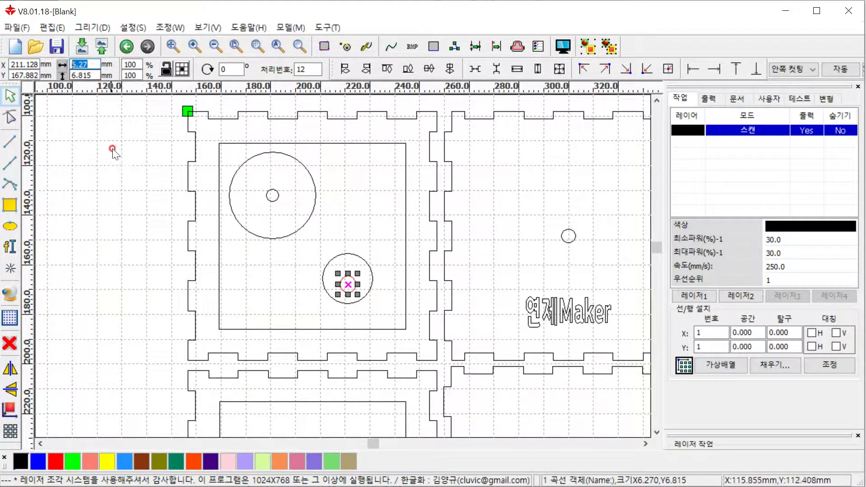
{"action": "type", "text": "5.1"}
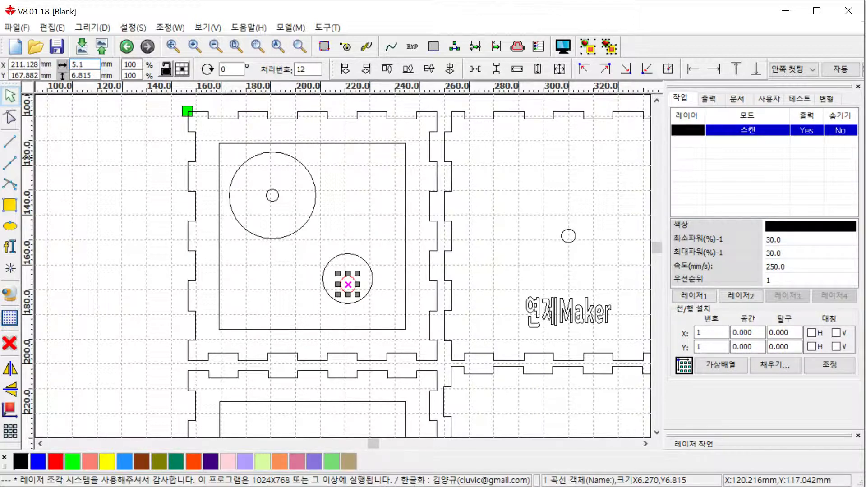
{"action": "key", "text": "Tab"}
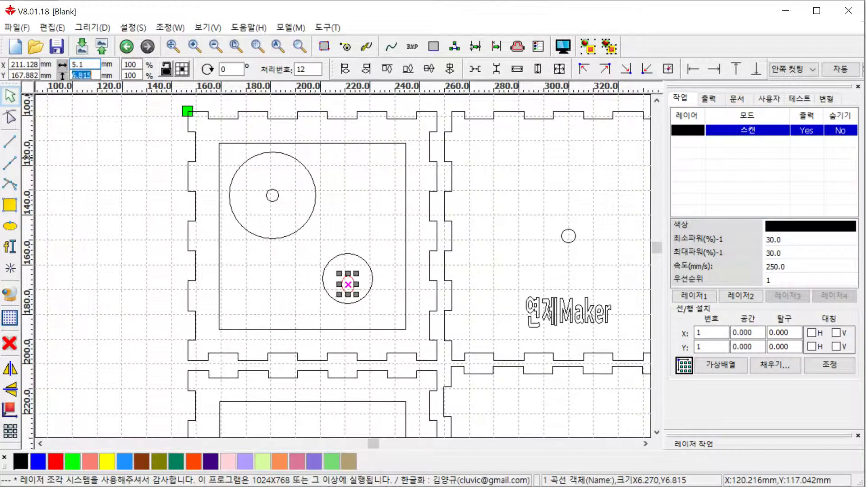
{"action": "type", "text": "5.1"}
{"action": "key", "text": "Return"}
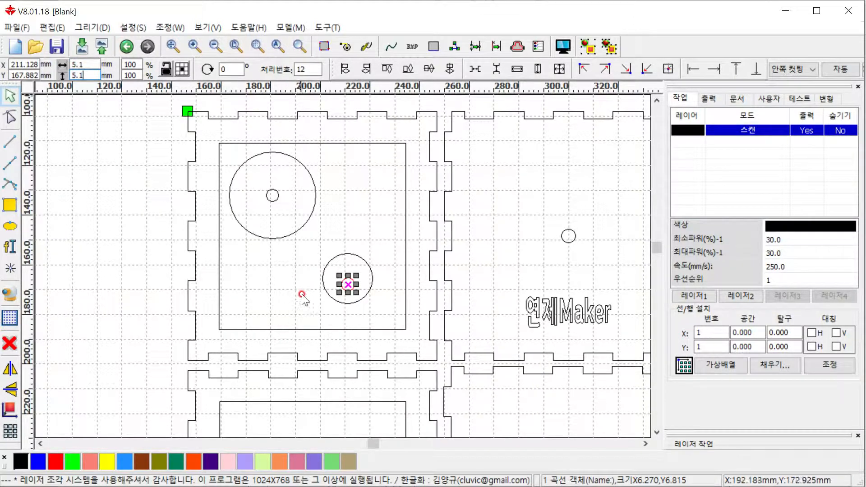
- Centre the 20 mm circle on its 5.1 mm hole and group the two circles
{"action": "left_click_drag", "start_coordinate": [319, 246], "coordinate": [381, 322]}
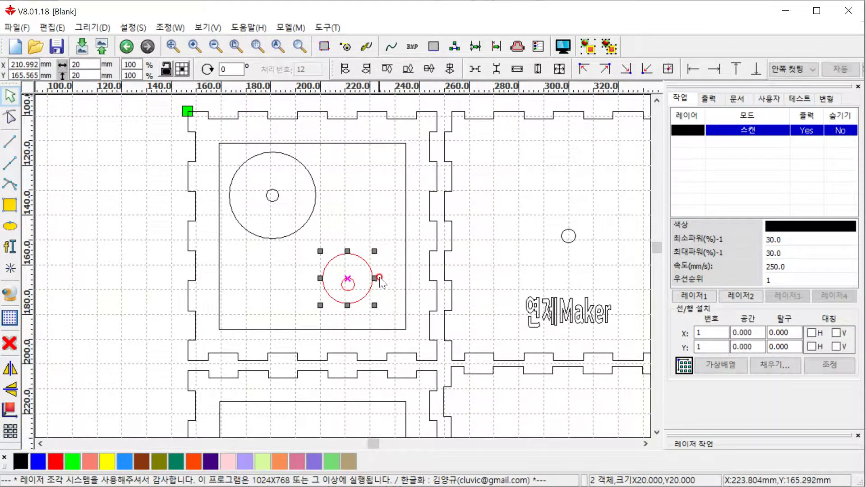
{"action": "left_click", "coordinate": [445, 70]}
{"action": "left_click", "coordinate": [450, 70]}
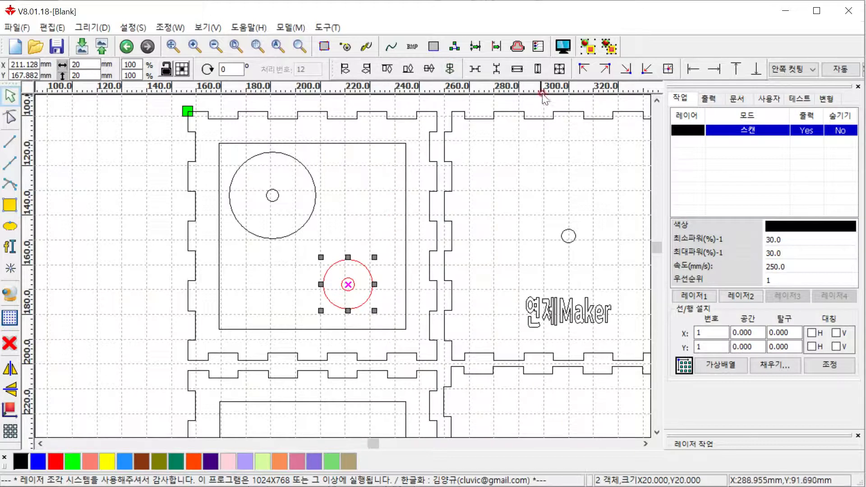
{"action": "left_click", "coordinate": [592, 48]}
- Move the grouped 20 mm disc beside the 35 mm disc in the upper square opening, centred at about X 215.8, Y 132.2 mm
{"action": "left_click", "coordinate": [373, 288]}
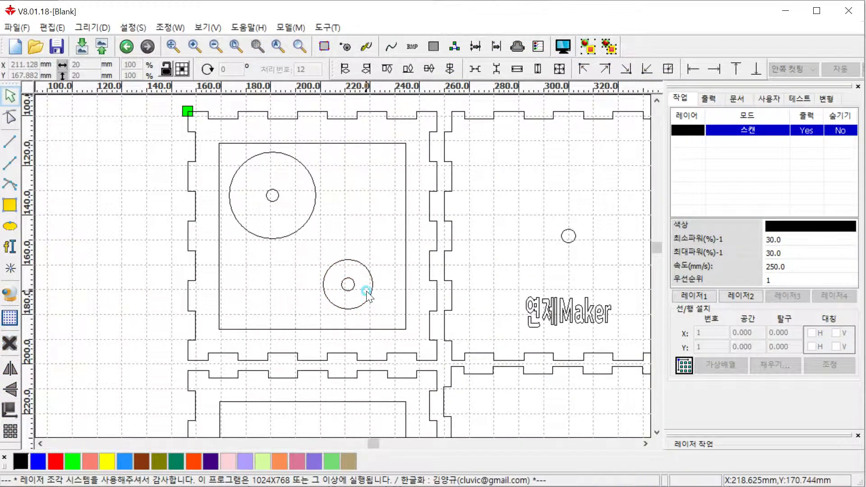
{"action": "left_click", "coordinate": [371, 300]}
{"action": "left_click_drag", "start_coordinate": [348, 284], "coordinate": [360, 195]}
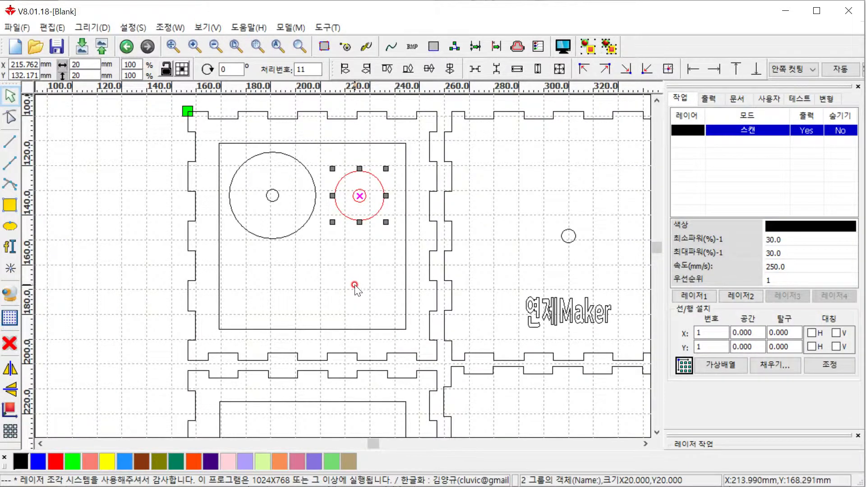
{"action": "scroll", "coordinate": [355, 289], "scroll_direction": "down", "scroll_amount": 1}
{"action": "middle_click_drag", "start_coordinate": [449, 291], "coordinate": [359, 215]}
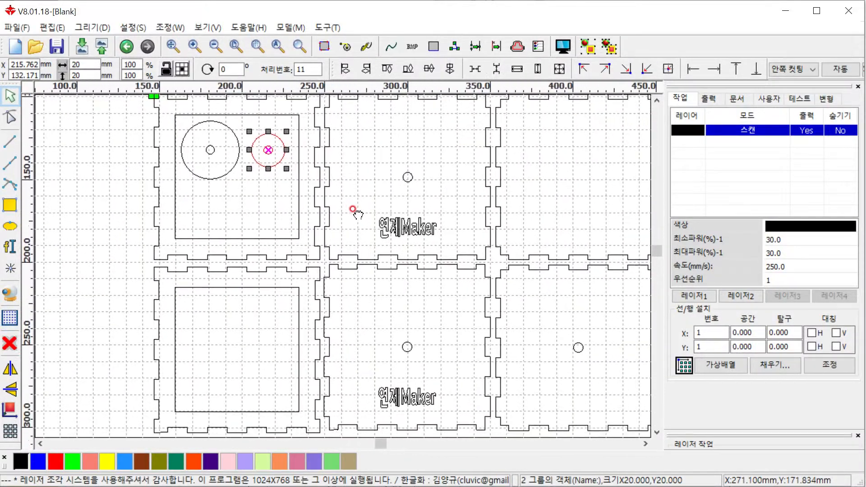
{"action": "scroll", "coordinate": [359, 220], "scroll_direction": "down", "scroll_amount": 1}
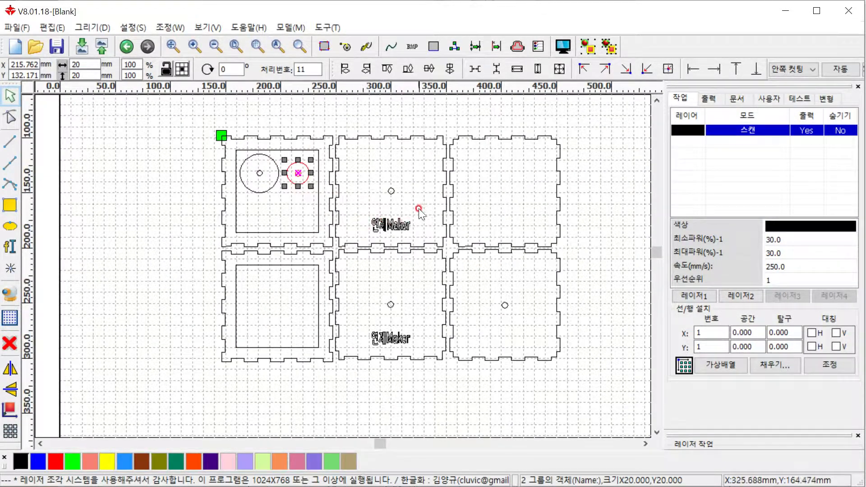
{"action": "left_click", "coordinate": [186, 207]}
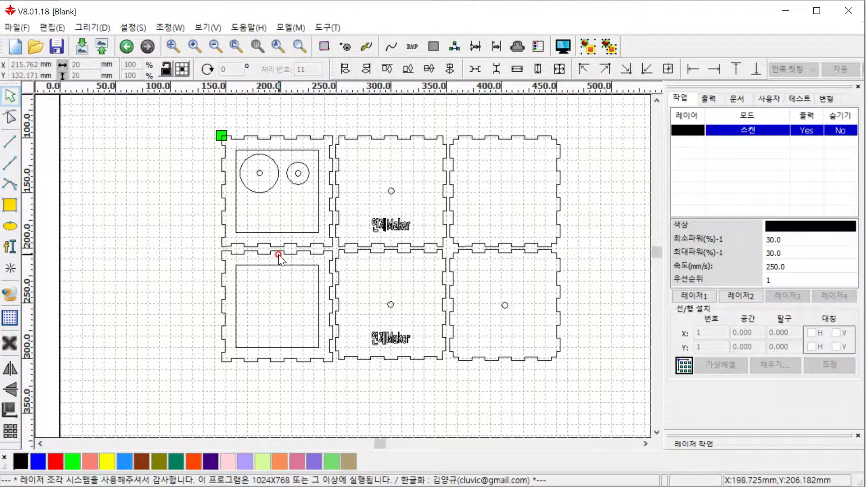
- Assign the whole drawing, including all panels, discs and lettering, to the red cutting layer
{"action": "scroll", "coordinate": [383, 235], "scroll_direction": "up", "scroll_amount": 1}
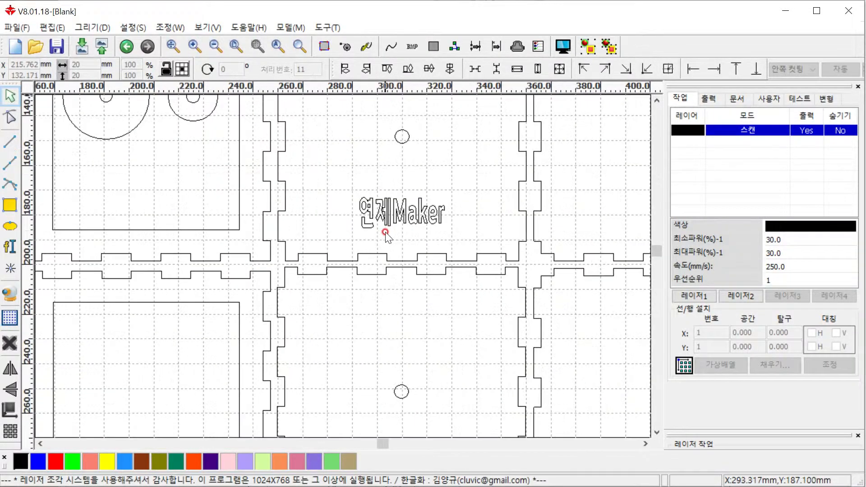
{"action": "scroll", "coordinate": [385, 232], "scroll_direction": "up", "scroll_amount": 2}
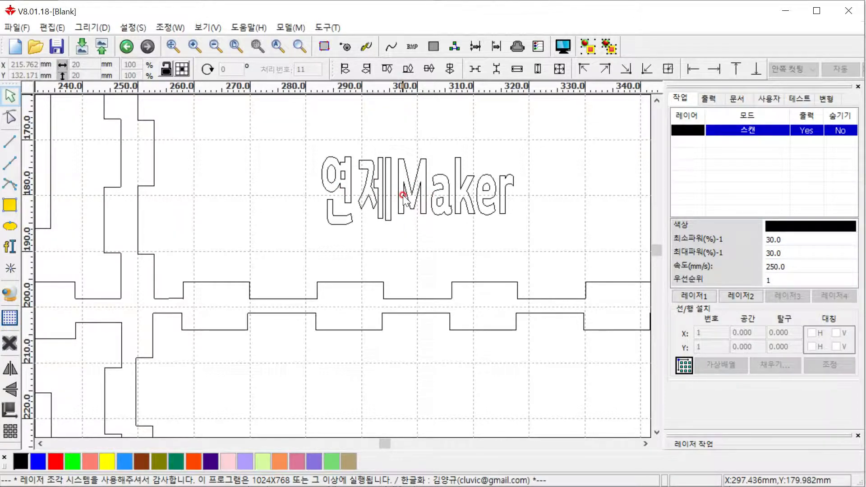
{"action": "scroll", "coordinate": [398, 219], "scroll_direction": "down", "scroll_amount": 3}
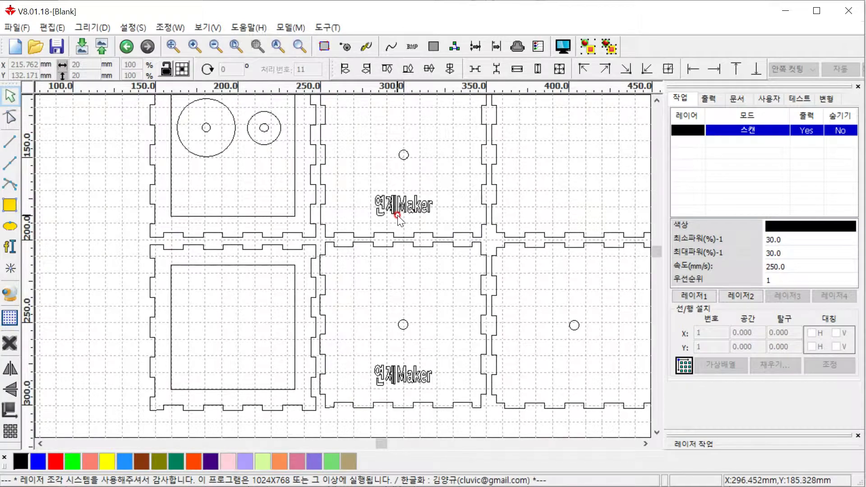
{"action": "scroll", "coordinate": [446, 204], "scroll_direction": "down", "scroll_amount": 3}
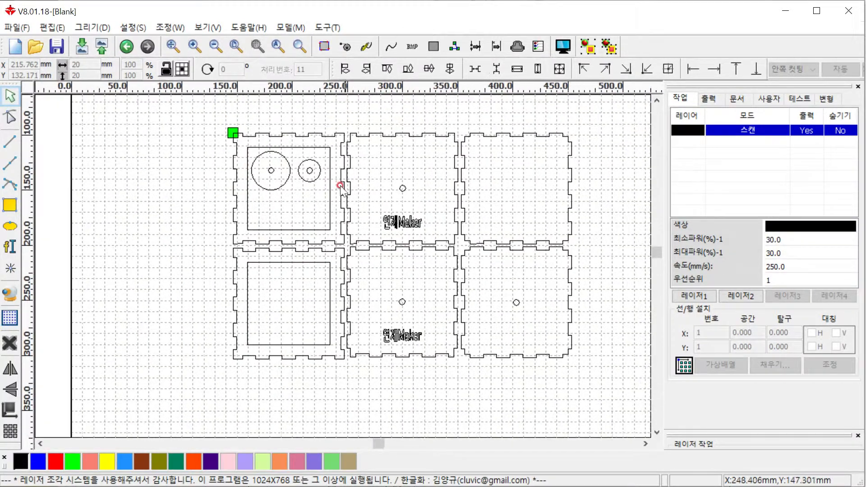
{"action": "left_click_drag", "start_coordinate": [194, 110], "coordinate": [589, 385]}
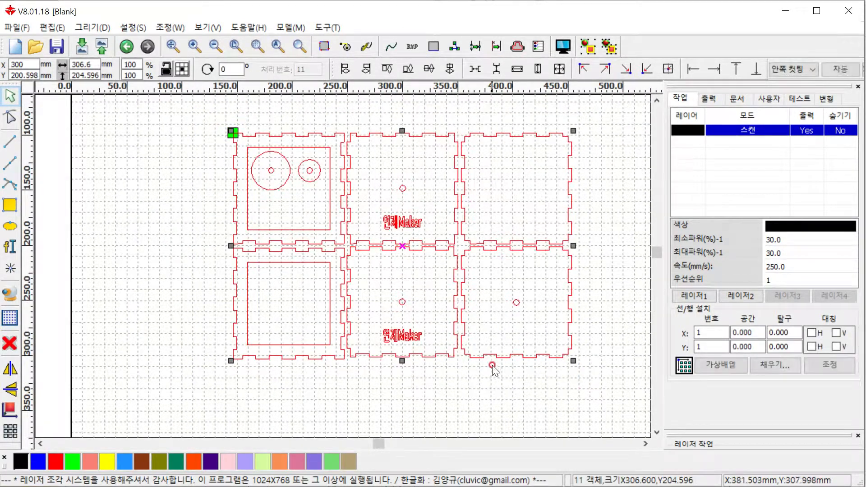
{"action": "left_click", "coordinate": [354, 382]}
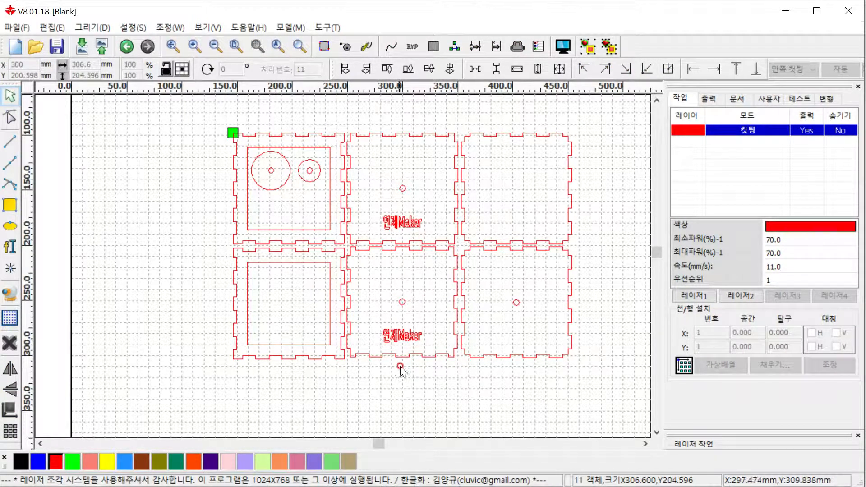
{"action": "scroll", "coordinate": [434, 320], "scroll_direction": "up", "scroll_amount": 1}
{"action": "scroll", "coordinate": [431, 303], "scroll_direction": "down", "scroll_amount": 3}
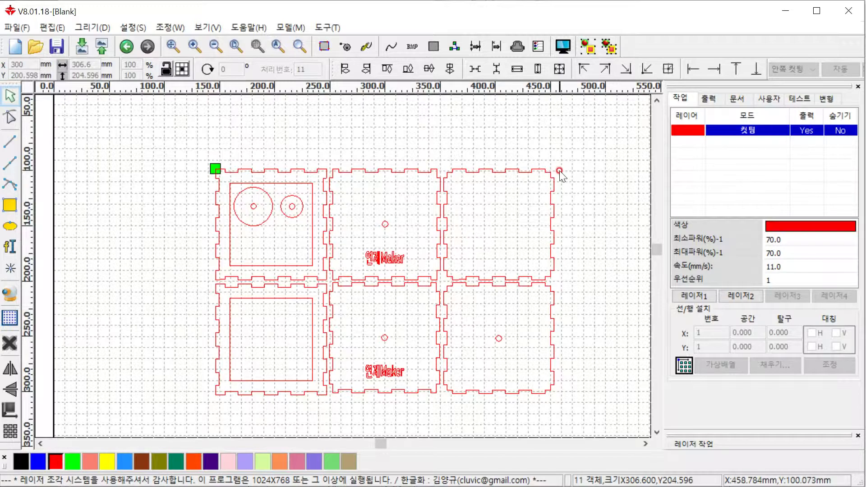
{"action": "left_click", "coordinate": [578, 192]}
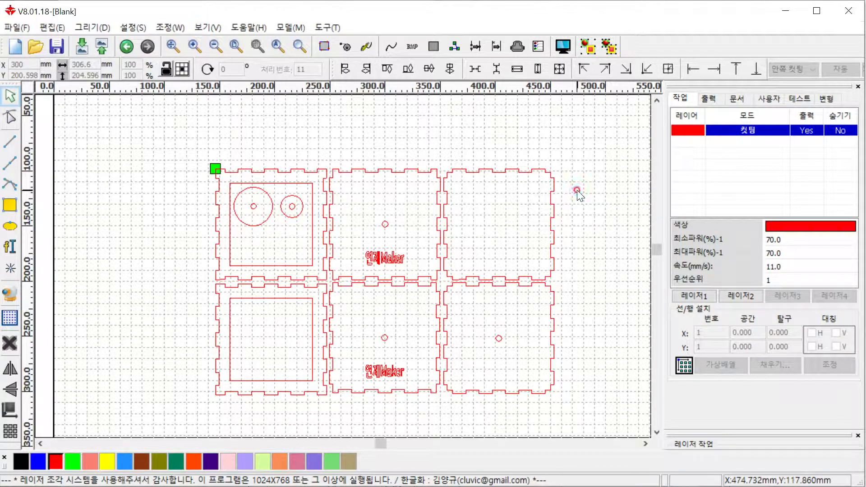
{"action": "left_click", "coordinate": [422, 217]}
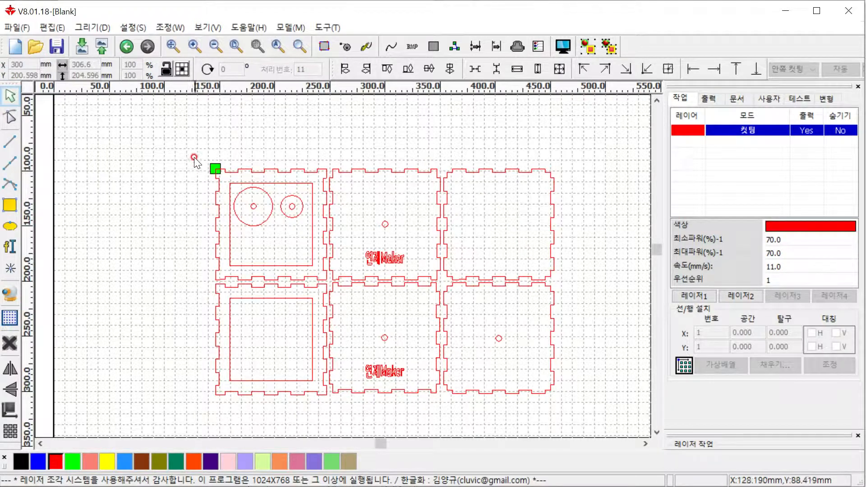
{"action": "mouse_move", "coordinate": [181, 145]}
{"action": "left_mouse_down"}
{"action": "mouse_move", "coordinate": [232, 196]}
{"action": "mouse_move", "coordinate": [592, 402]}
{"action": "mouse_move", "coordinate": [556, 372]}
{"action": "left_mouse_up"}
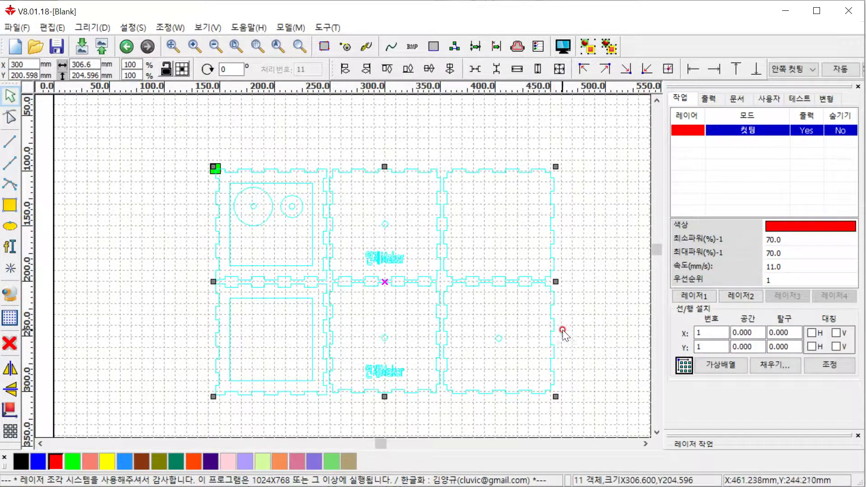
{"action": "left_click", "coordinate": [574, 304]}
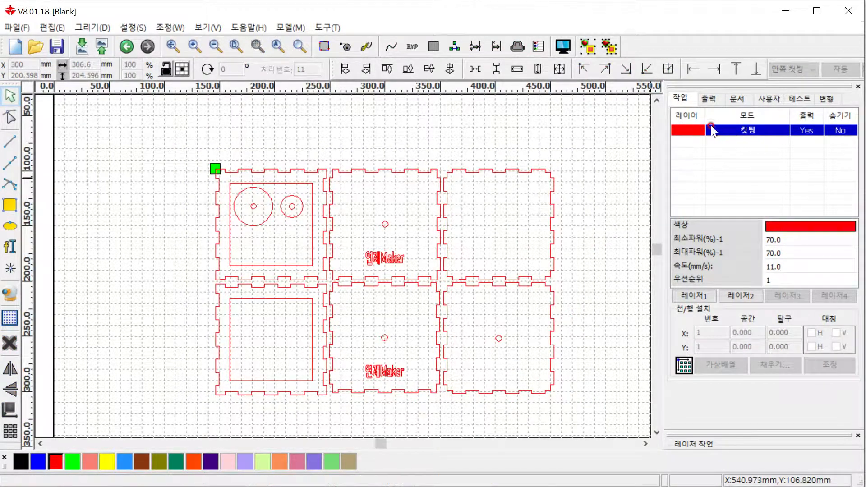
- Open the red cutting layer's parameters and turn off the default values for speed and laser power
{"action": "double_click", "coordinate": [732, 131]}
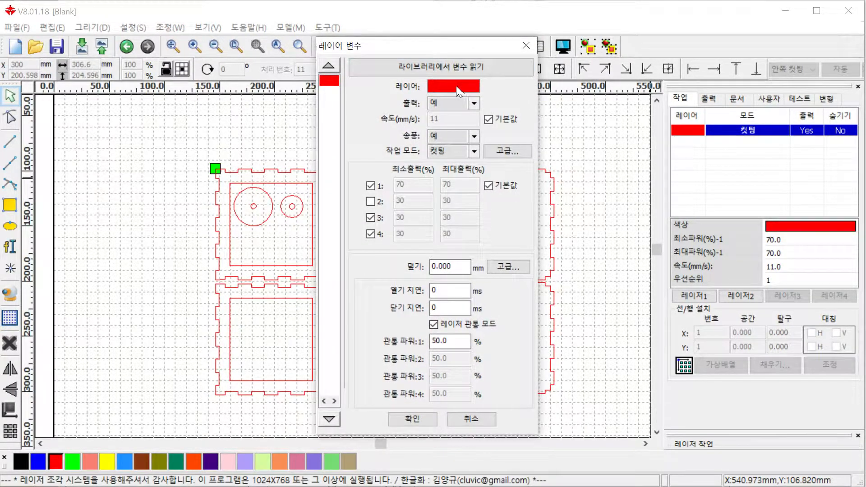
{"action": "left_click", "coordinate": [494, 188]}
{"action": "left_click", "coordinate": [492, 118]}
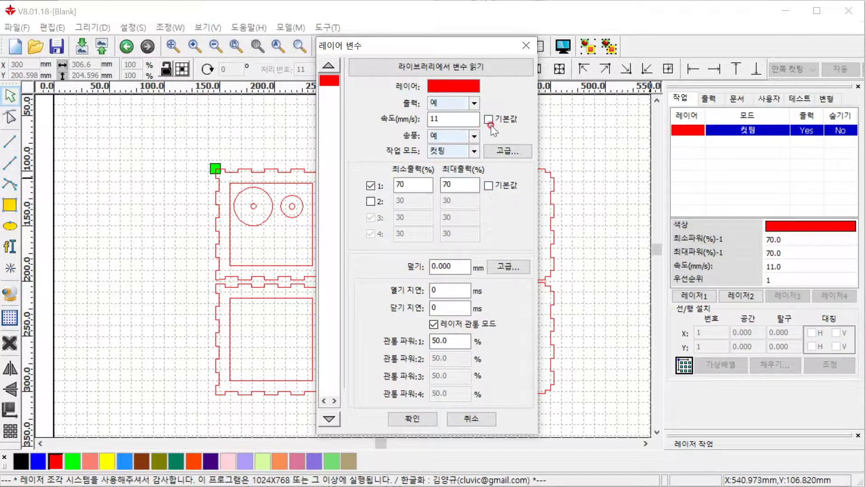
{"action": "left_click", "coordinate": [411, 180]}
{"action": "left_click", "coordinate": [412, 179]}
{"action": "left_click", "coordinate": [464, 185]}
{"action": "left_click", "coordinate": [426, 185]}
{"action": "left_click", "coordinate": [465, 185]}
{"action": "left_click", "coordinate": [428, 185]}
- Toggle laser 2 on and off, restore the default power and speed options for the red layer, and accept the parameters
{"action": "left_click", "coordinate": [379, 205]}
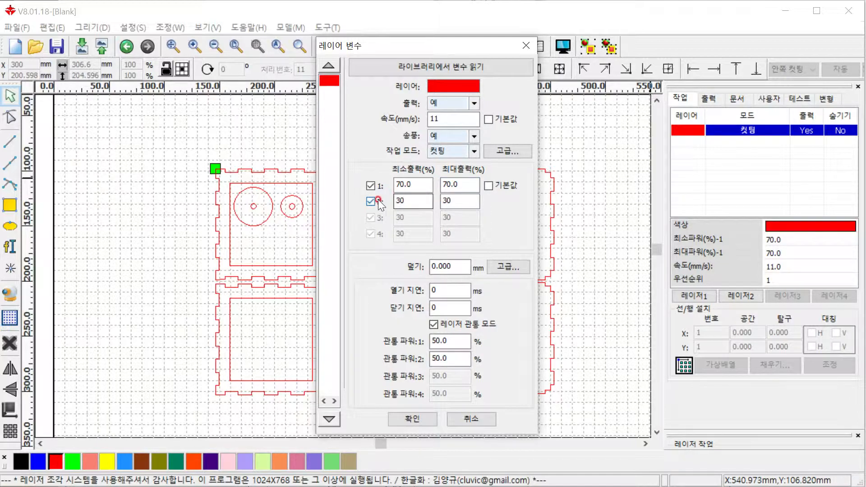
{"action": "left_click", "coordinate": [378, 202]}
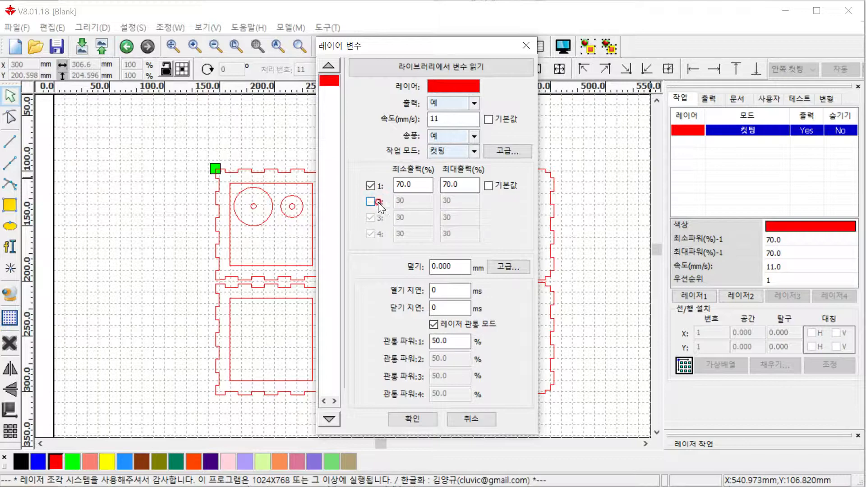
{"action": "left_click", "coordinate": [488, 186]}
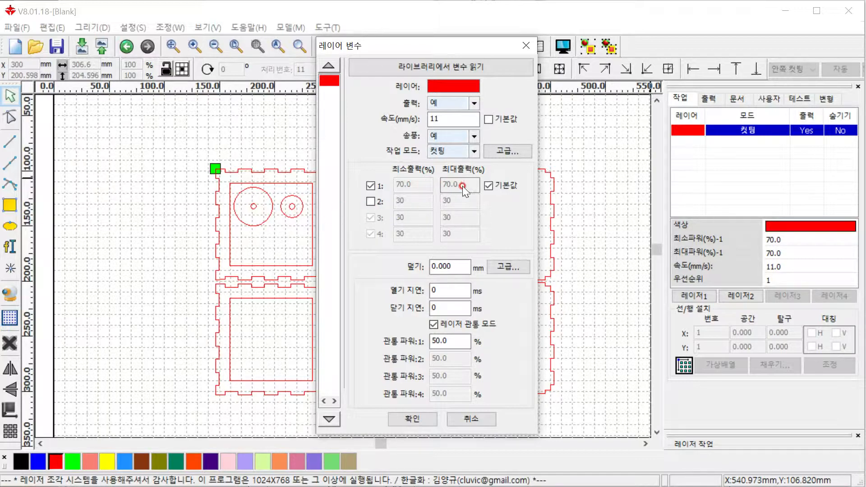
{"action": "left_click", "coordinate": [446, 118]}
{"action": "left_click", "coordinate": [489, 119]}
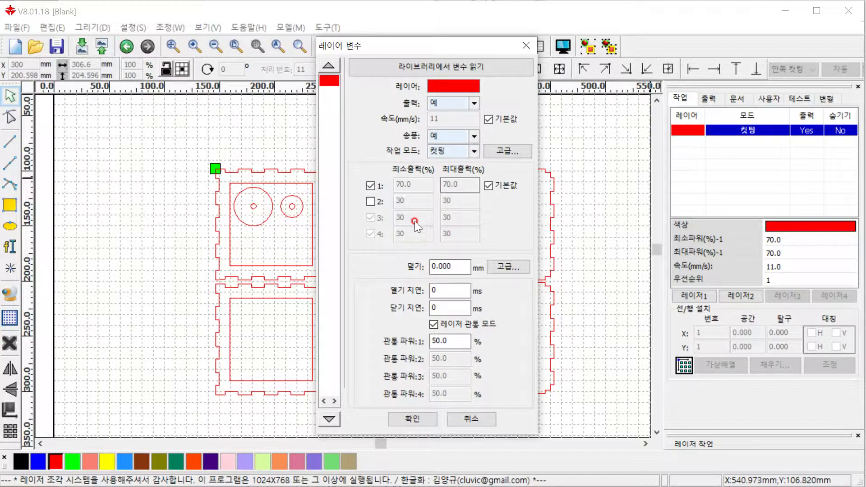
{"action": "left_click", "coordinate": [419, 415]}
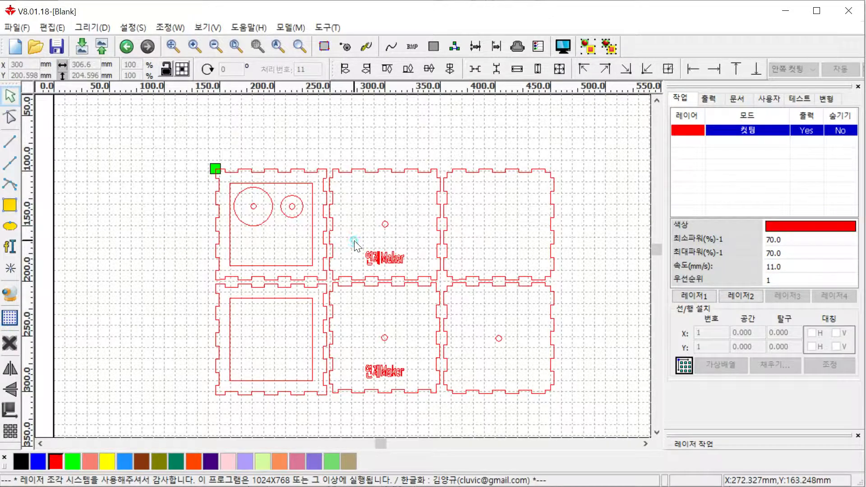
- Ungroup the upper middle panel and assign its 연제Maker lettering to the black scan layer
{"action": "left_click_drag", "start_coordinate": [355, 241], "coordinate": [415, 277]}
{"action": "left_click", "coordinate": [394, 261]}
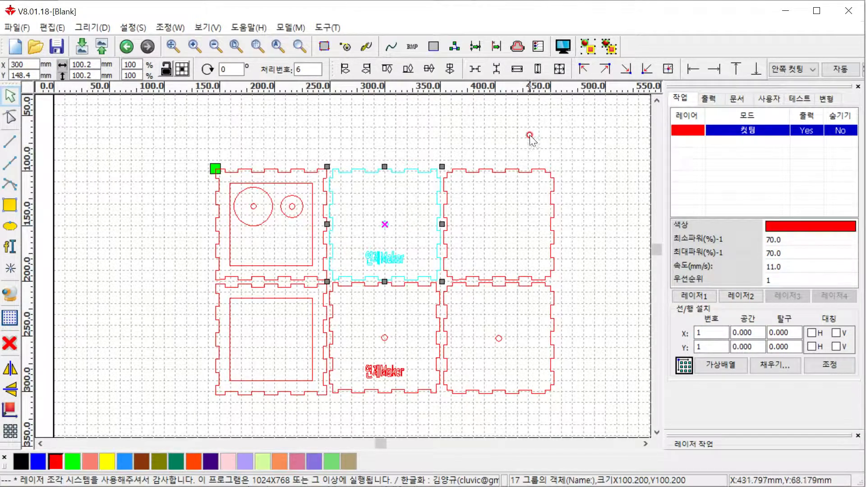
{"action": "left_click", "coordinate": [610, 49]}
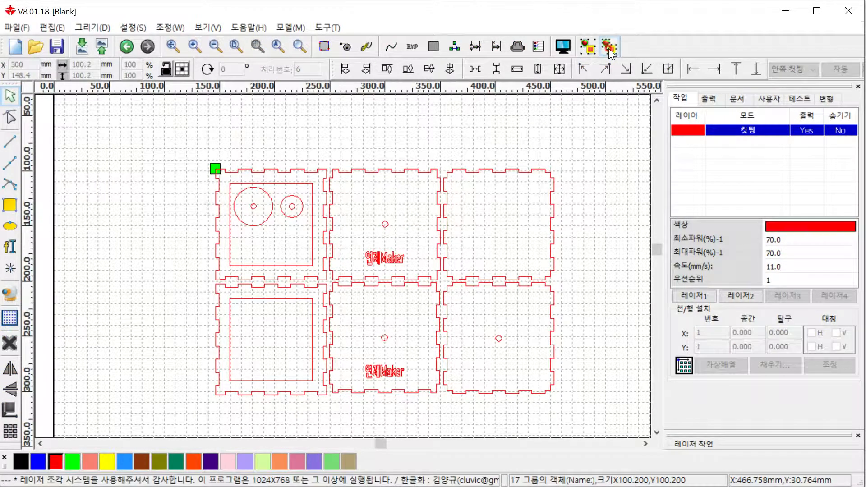
{"action": "left_click_drag", "start_coordinate": [356, 240], "coordinate": [423, 273]}
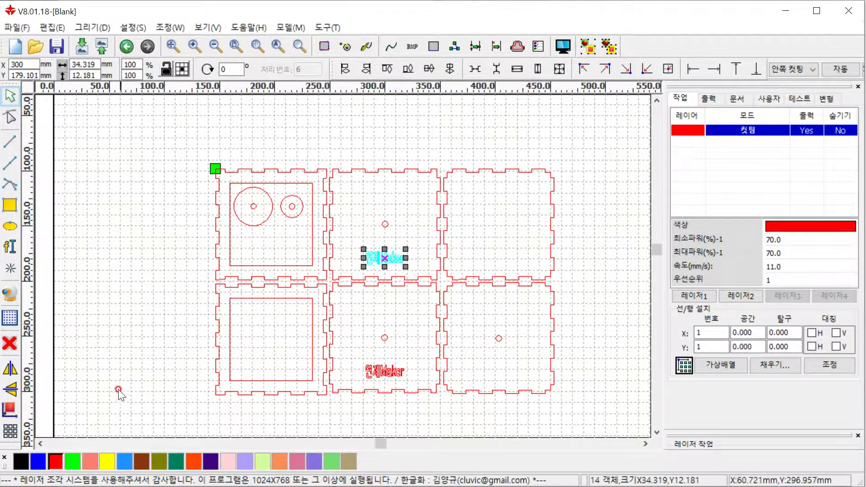
{"action": "left_click", "coordinate": [24, 462]}
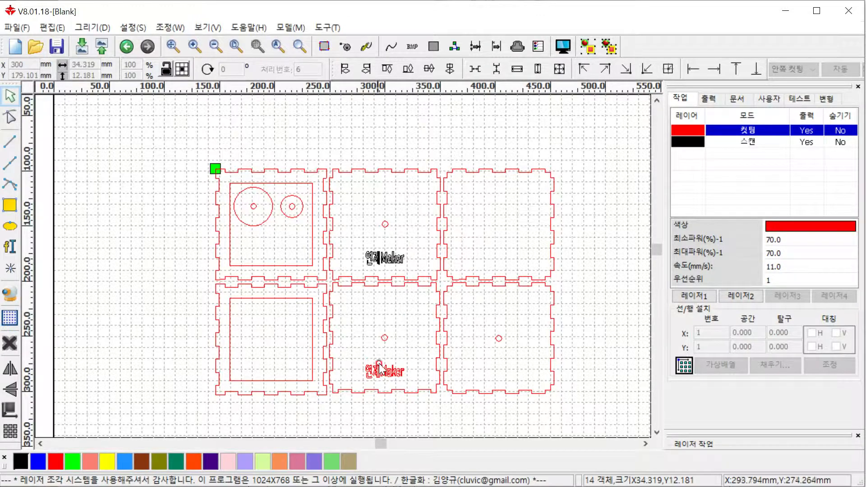
- Ungroup the lower middle panel and assign its 연제Maker lettering to the black scan layer
{"action": "left_click", "coordinate": [387, 376]}
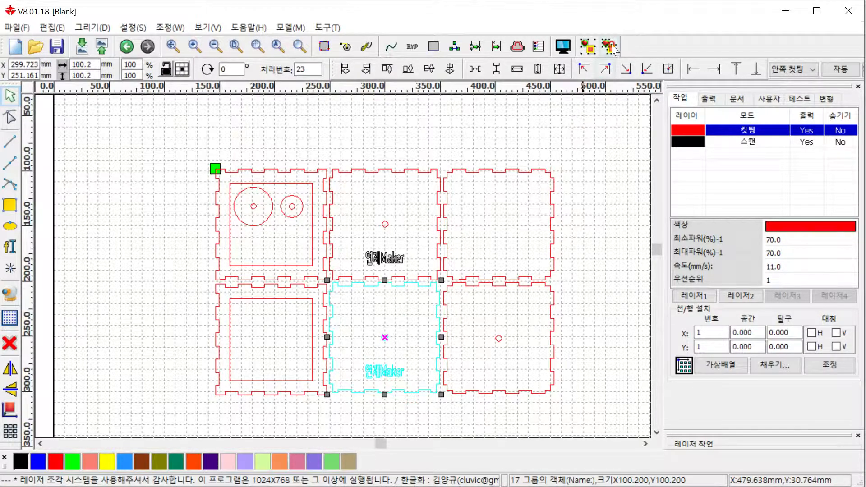
{"action": "left_click_drag", "start_coordinate": [358, 354], "coordinate": [417, 382]}
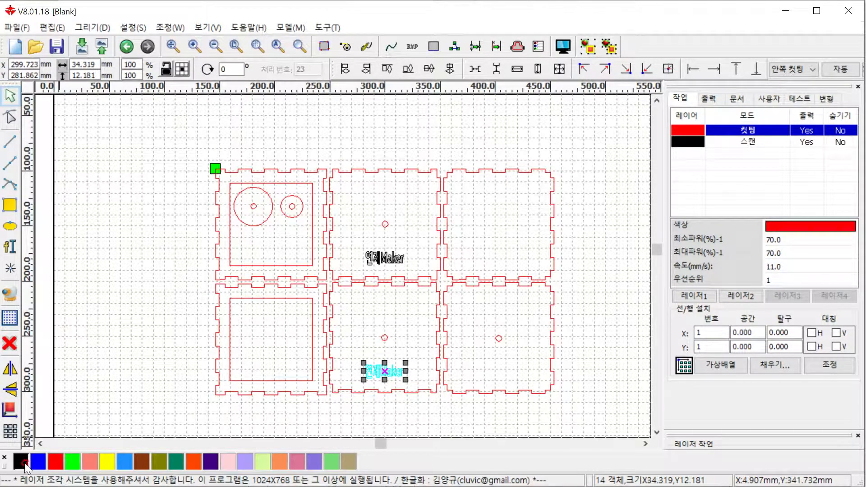
{"action": "left_click", "coordinate": [23, 463]}
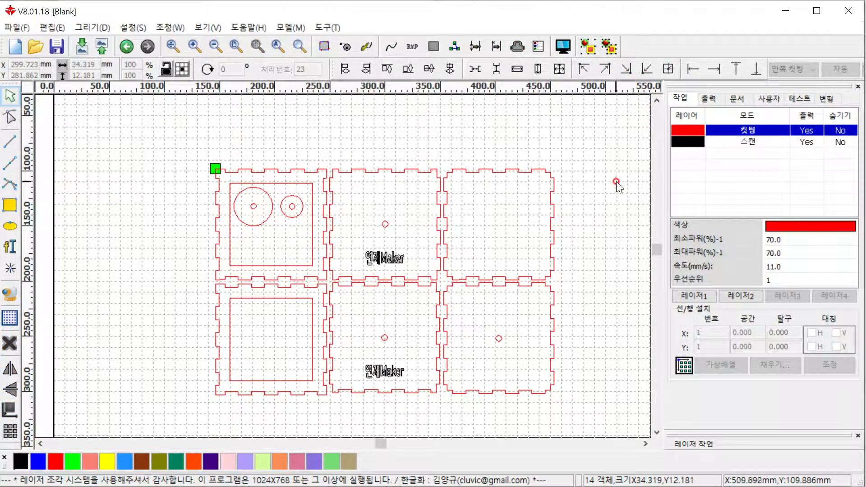
- Open the black layer's parameters and choose 스캔 as its work mode
{"action": "left_click", "coordinate": [722, 142]}
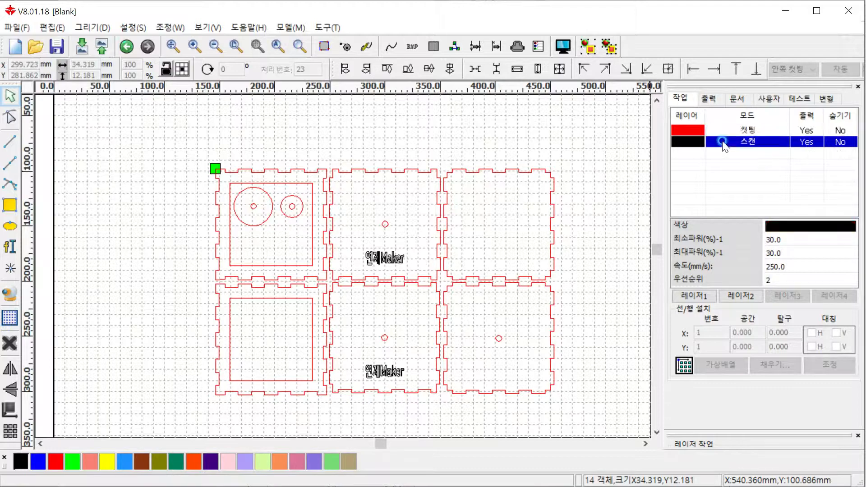
{"action": "double_click", "coordinate": [732, 142]}
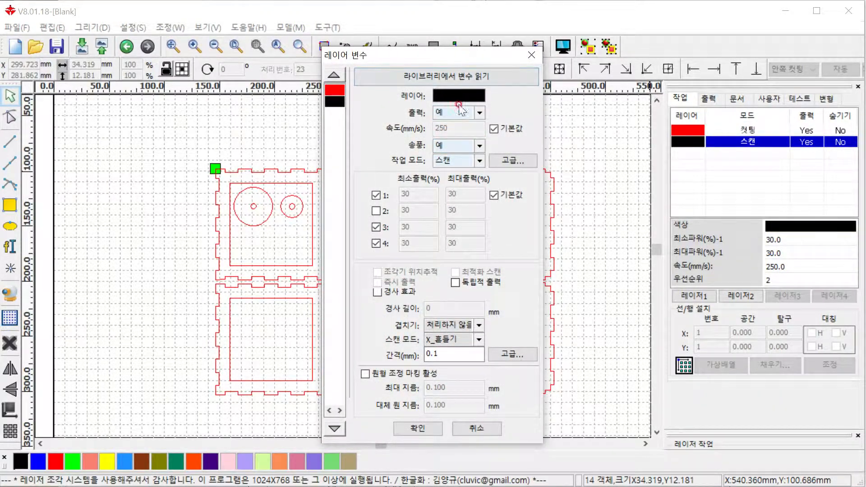
{"action": "left_click", "coordinate": [478, 161]}
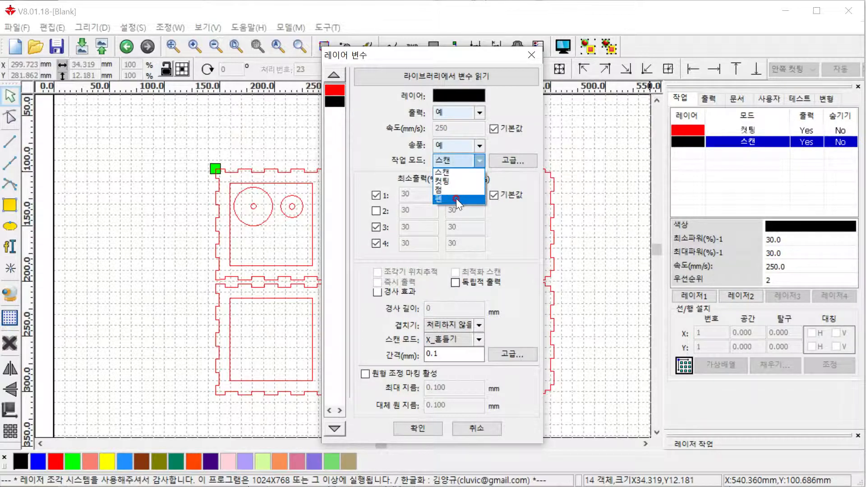
{"action": "left_click", "coordinate": [457, 173]}
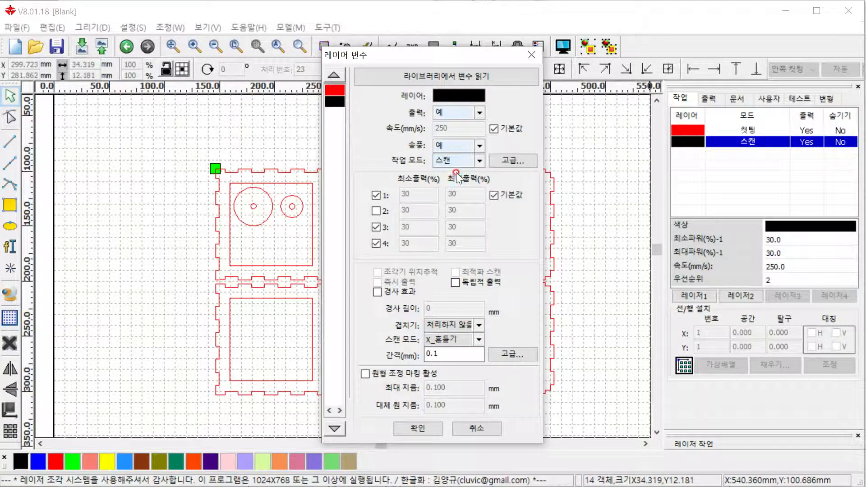
- Turn off laser 4 and the default power option, keep laser 1 at 30% minimum and maximum power, and restore the default option
{"action": "left_click", "coordinate": [376, 244]}
{"action": "left_click", "coordinate": [397, 212]}
{"action": "left_click", "coordinate": [494, 195]}
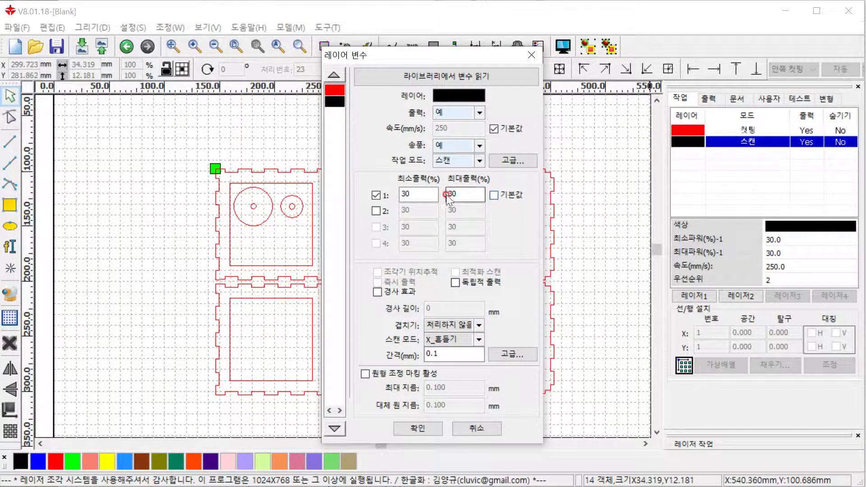
{"action": "left_click", "coordinate": [421, 191]}
{"action": "left_click", "coordinate": [464, 190]}
{"action": "left_click", "coordinate": [494, 196]}
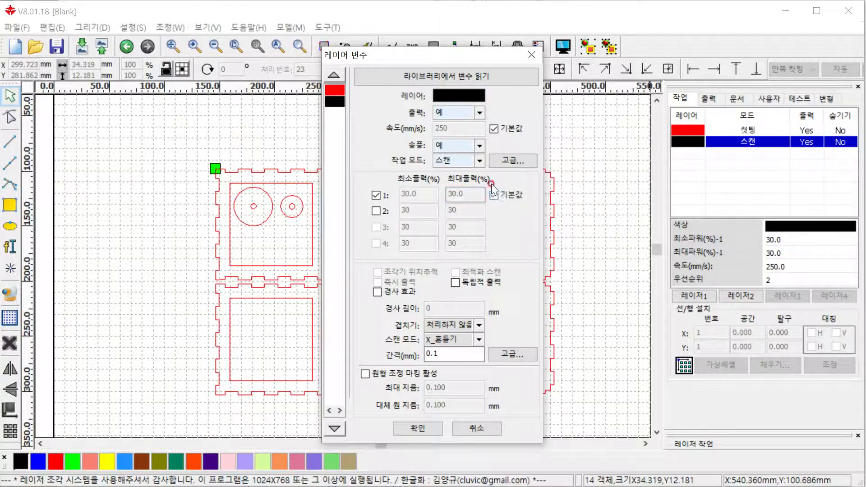
- Set the black scan layer's speed to 350 mm/s, restore its default speed option, and accept the layer parameters
{"action": "left_click", "coordinate": [495, 129]}
{"action": "left_click", "coordinate": [414, 129]}
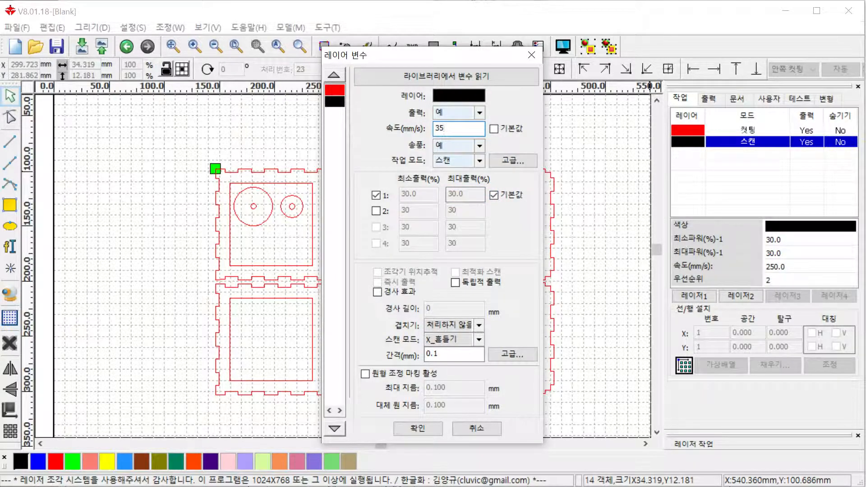
{"action": "left_click", "coordinate": [494, 129]}
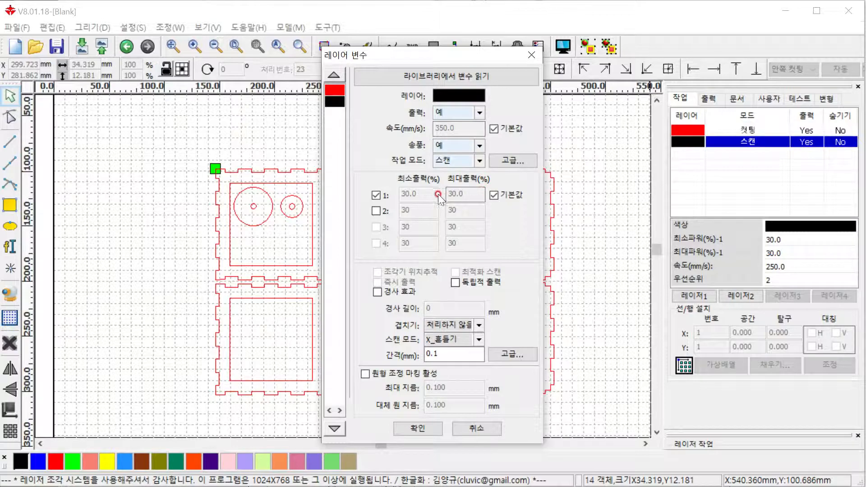
{"action": "left_click", "coordinate": [427, 427]}
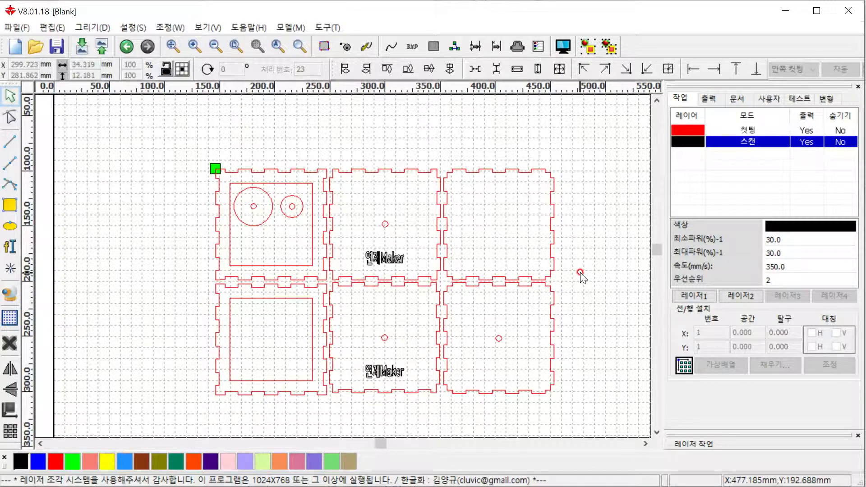
- Preview the laser job, simulate the scanning and cutting paths, and stop and close the preview
{"action": "left_click", "coordinate": [563, 48]}
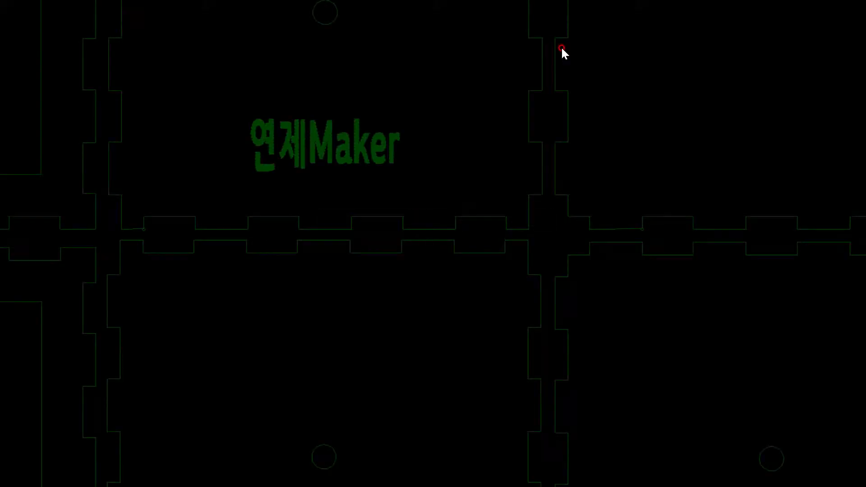
{"action": "double_click", "coordinate": [665, 1]}
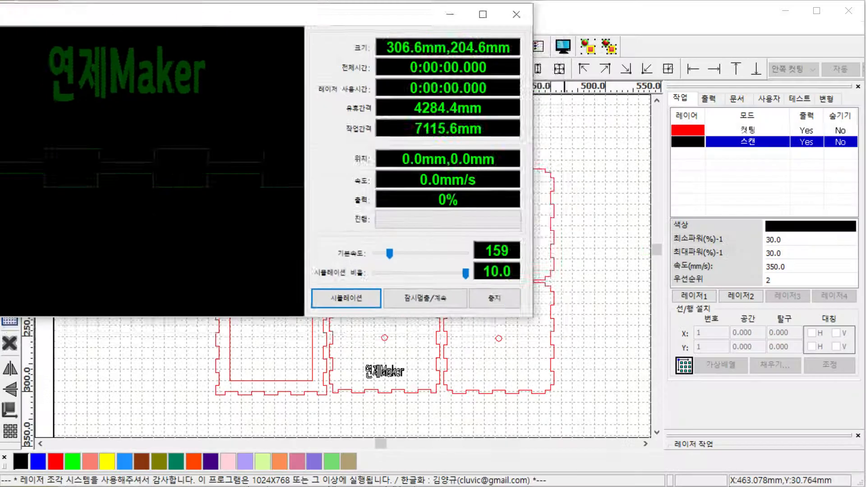
{"action": "left_click_drag", "start_coordinate": [388, 49], "coordinate": [443, 67]}
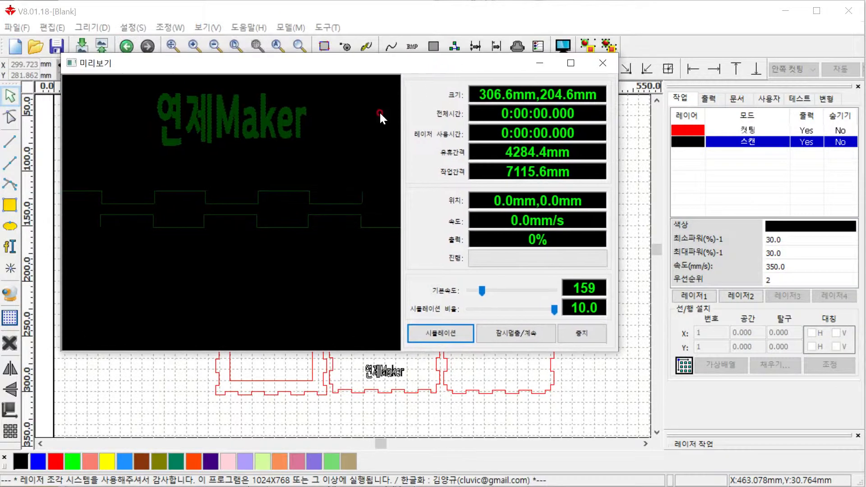
{"action": "scroll", "coordinate": [292, 194], "scroll_direction": "down", "scroll_amount": 5}
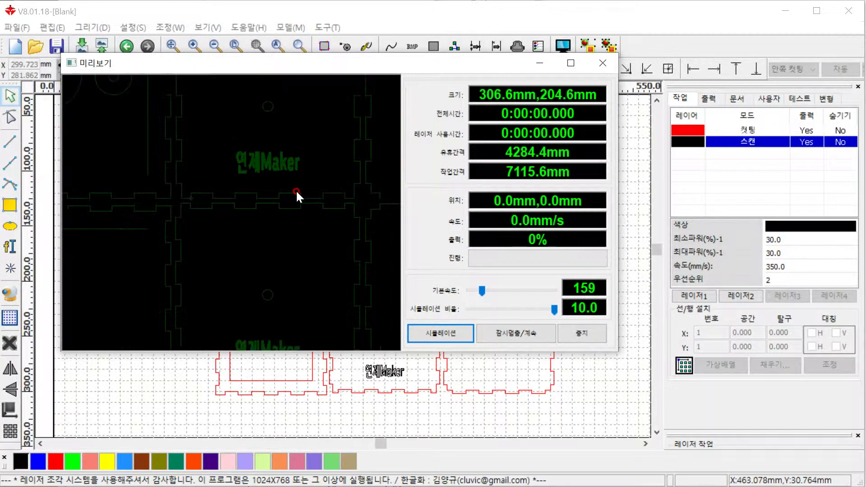
{"action": "left_click", "coordinate": [442, 337]}
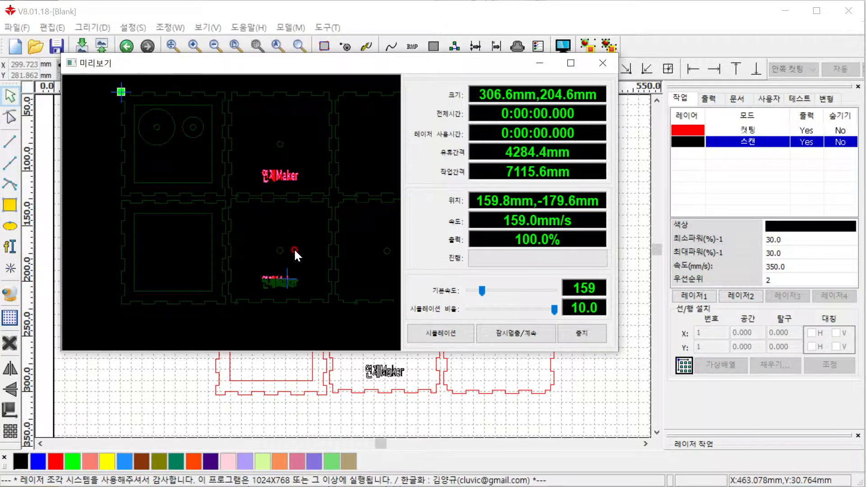
{"action": "left_click", "coordinate": [582, 333]}
{"action": "left_click", "coordinate": [603, 62]}
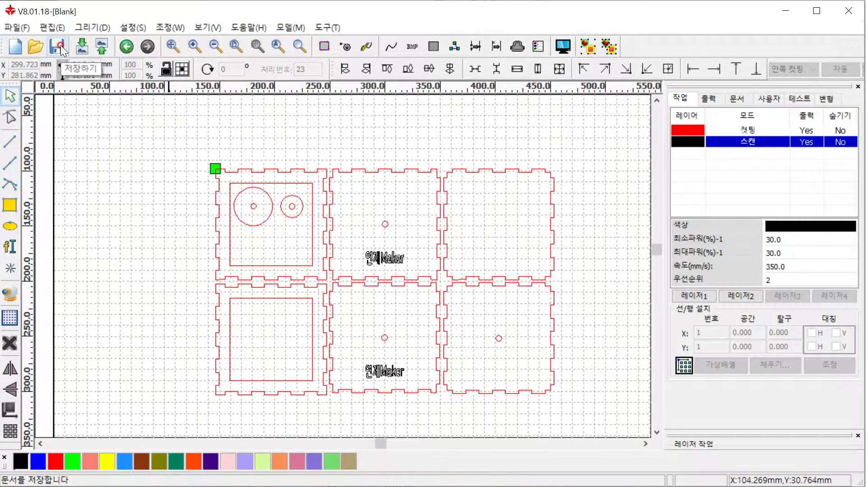
- Save the drawing in the 다운로드 folder as the RLaser file 2학년1반_연제Maker
{"action": "left_click", "coordinate": [25, 28]}
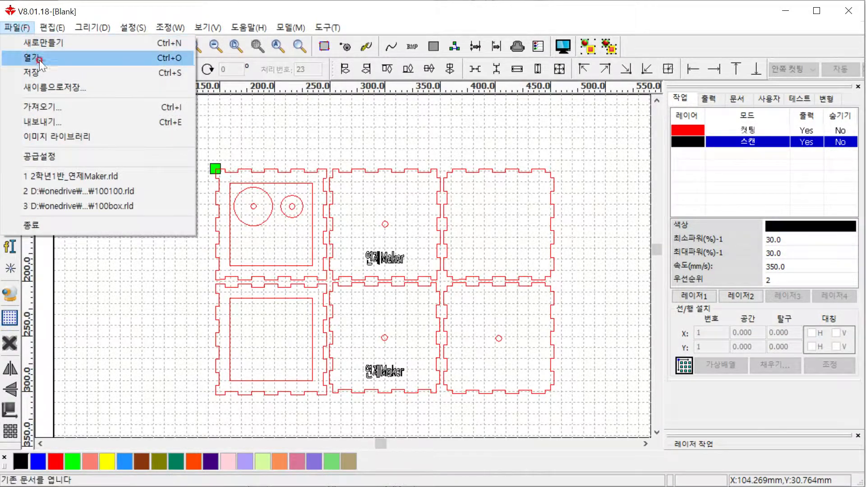
{"action": "left_click", "coordinate": [95, 75]}
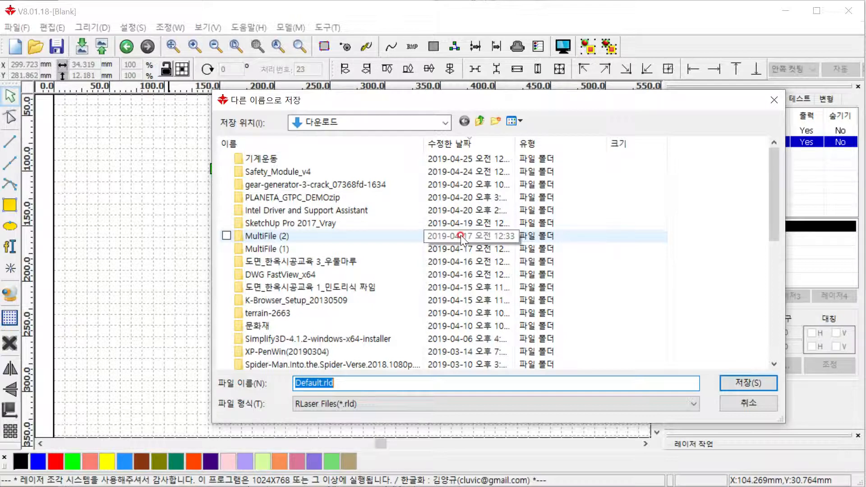
{"action": "type", "text": "2gk"}
{"action": "key", "text": "BackSpace"}
{"action": "key", "text": "BackSpace"}
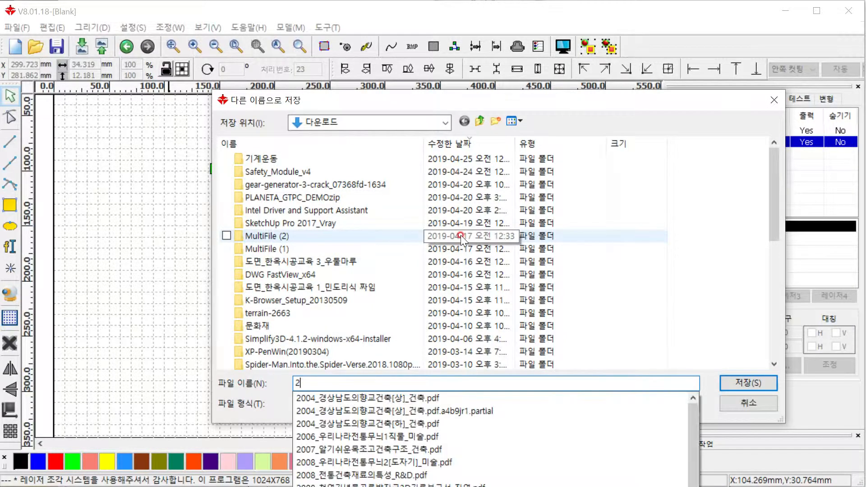
{"action": "type", "text": "학년1반"}
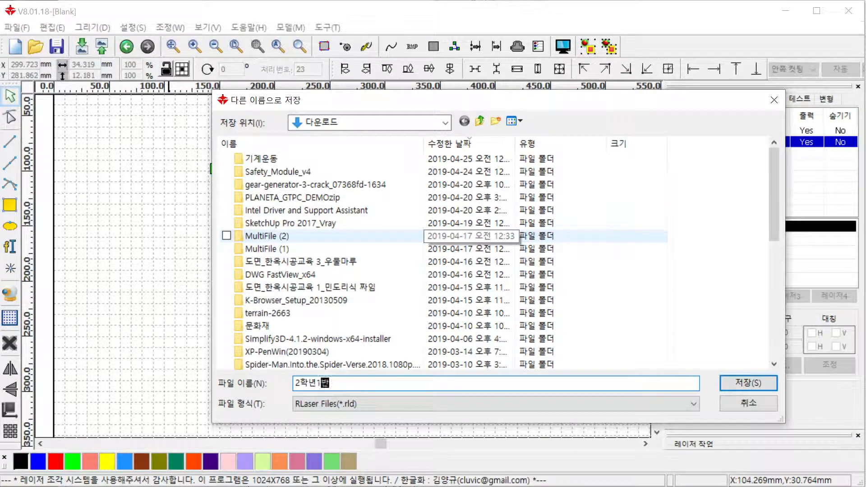
{"action": "type", "text": "_"}
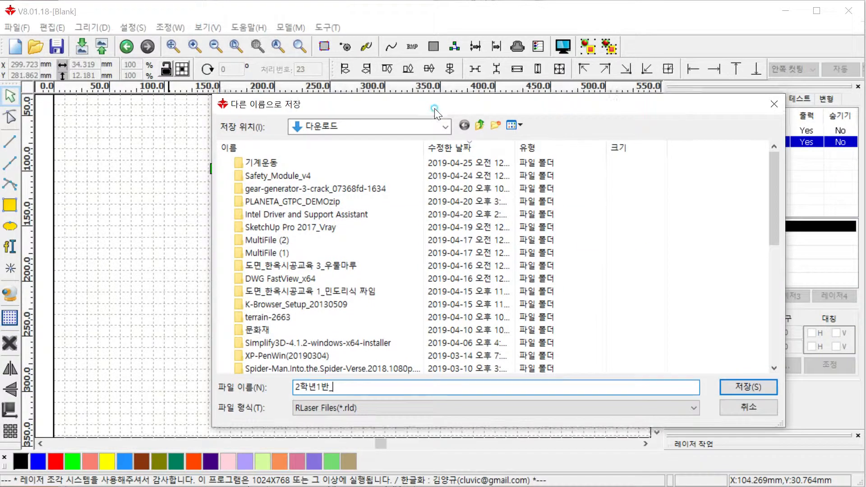
{"action": "mouse_move", "coordinate": [431, 102]}
{"action": "left_mouse_down"}
{"action": "mouse_move", "coordinate": [427, 312]}
{"action": "mouse_move", "coordinate": [385, 302]}
{"action": "mouse_move", "coordinate": [397, 292]}
{"action": "mouse_move", "coordinate": [437, 164]}
{"action": "left_mouse_up"}
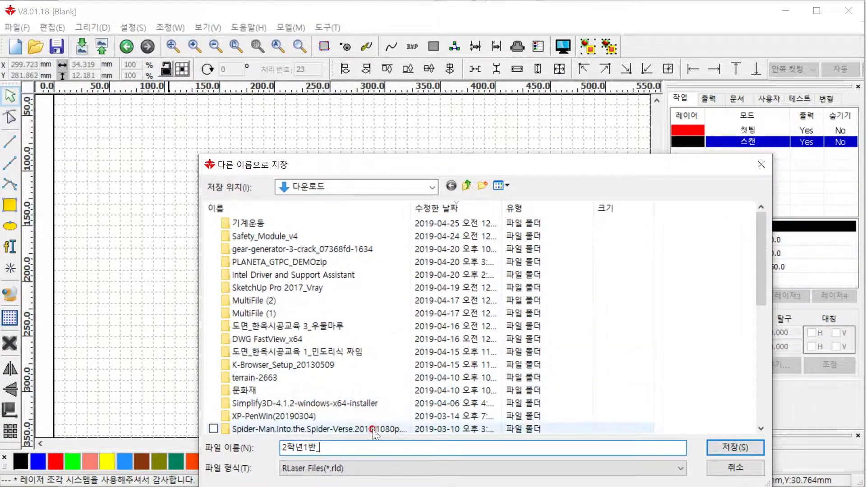
{"action": "left_click", "coordinate": [359, 441]}
{"action": "type", "text": "ㅇㅕㄴ제M"}
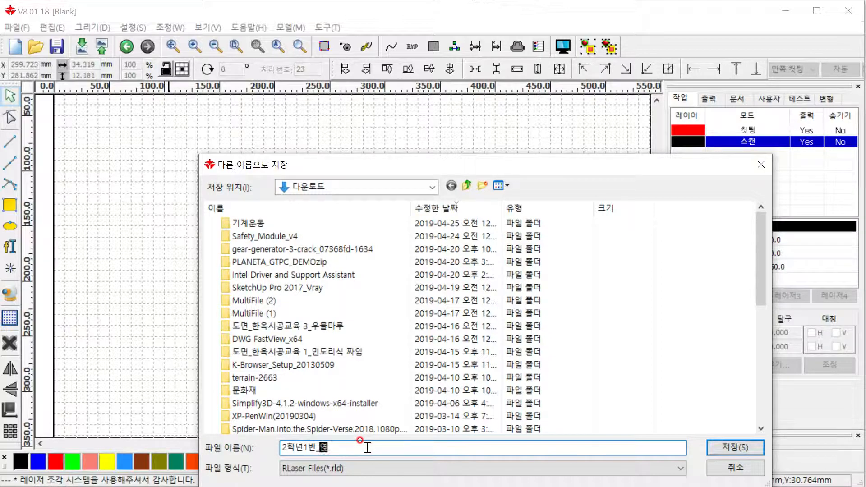
{"action": "type", "text": "aker"}
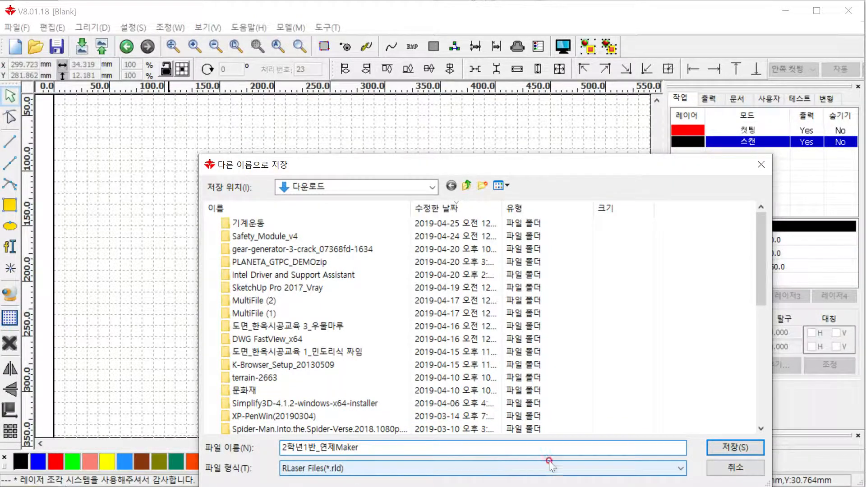
{"action": "left_click", "coordinate": [721, 448]}
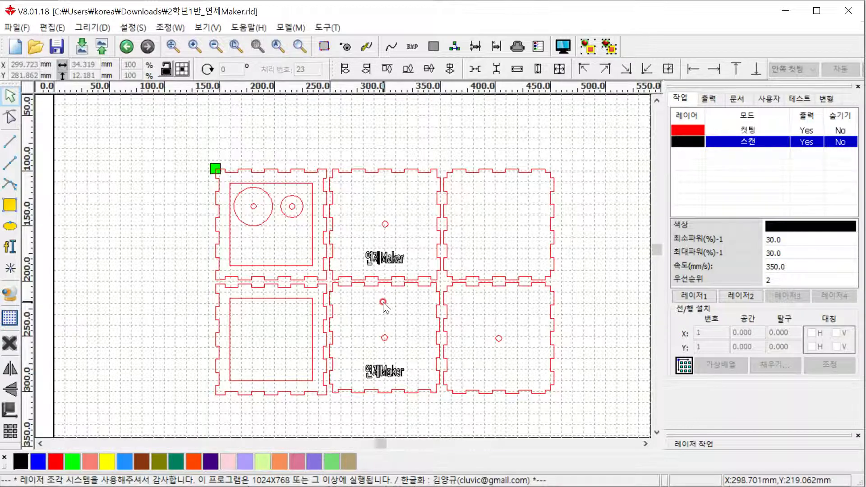
{"action": "left_click", "coordinate": [456, 486]}
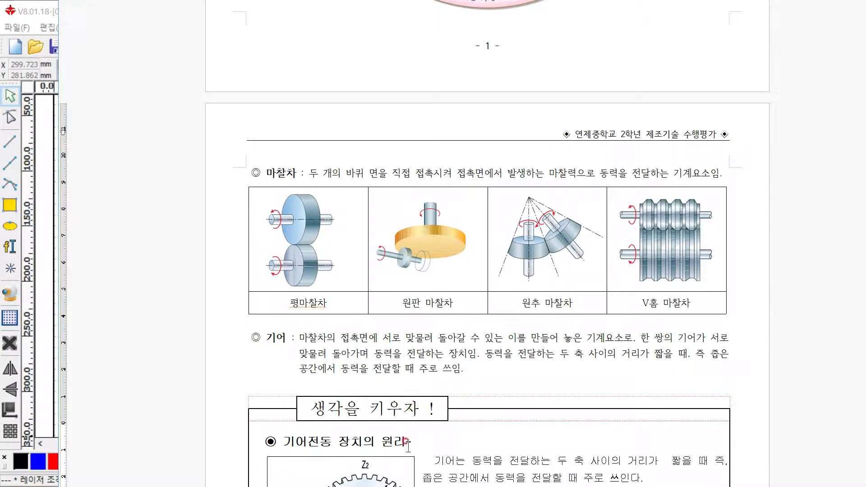
{"action": "left_click", "coordinate": [44, 402]}
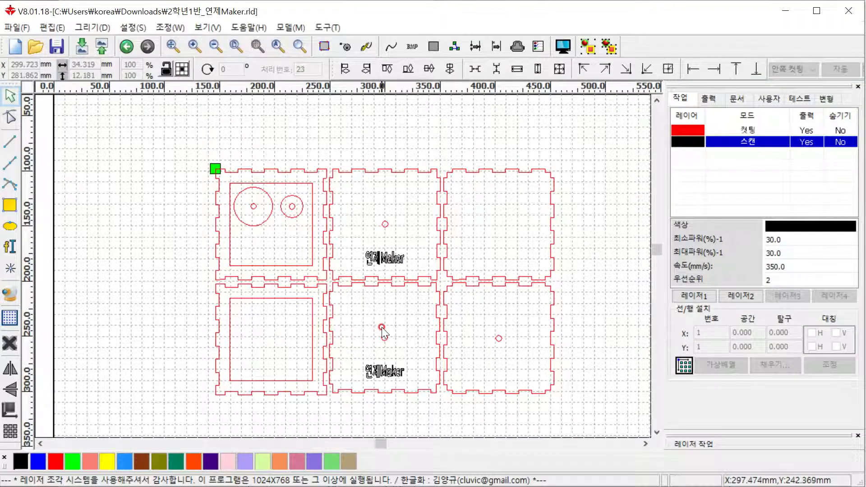